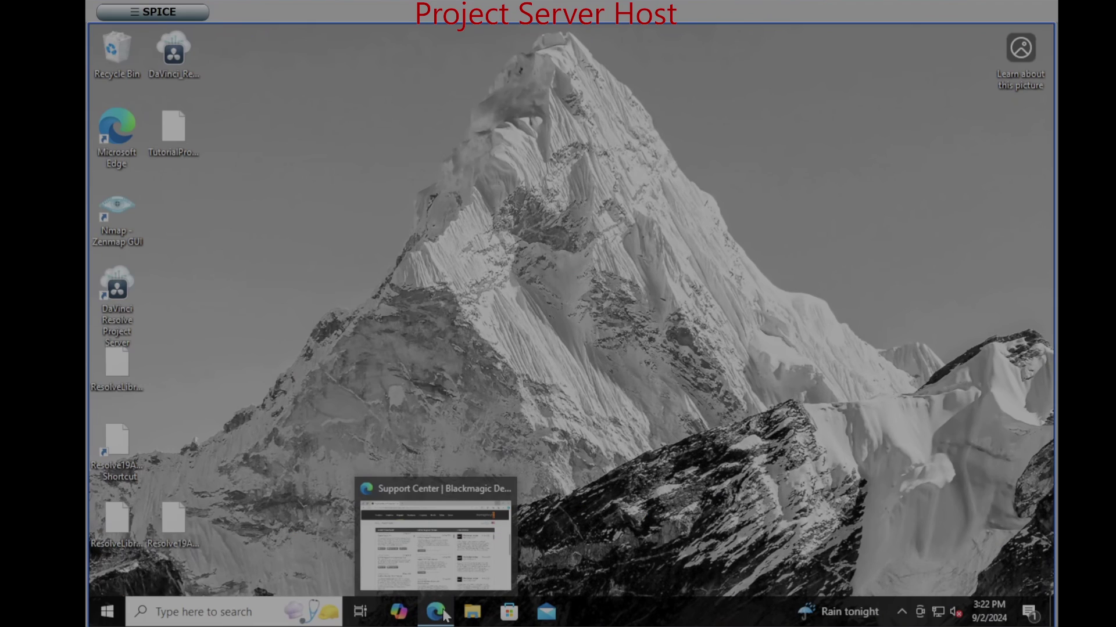
Step: Scroll the Support Center's Latest Downloads to the DaVinci Resolve Project Server 19.0 listing and highlight its title
left_click(444, 610)
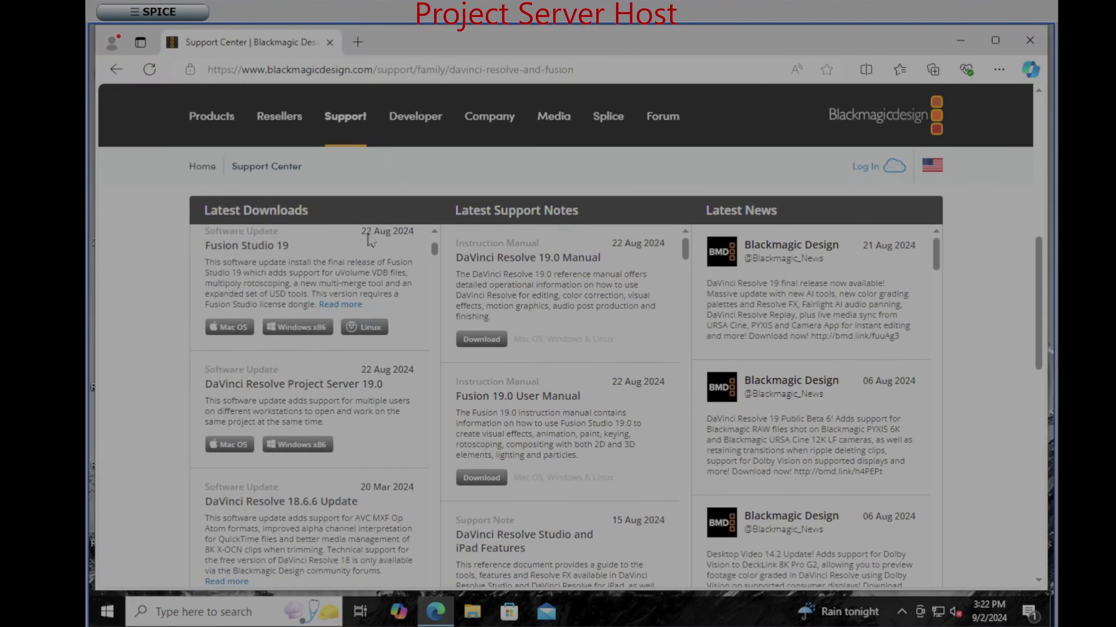
scroll(284, 308, "up", 10)
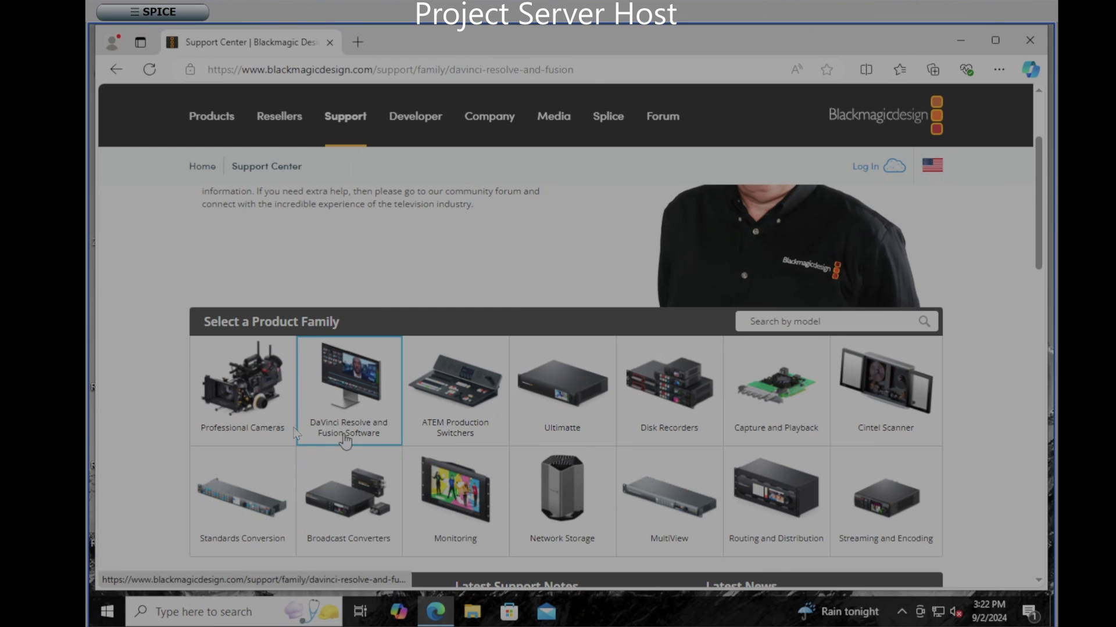
scroll(148, 345, "down", 6)
scroll(152, 314, "up", 1)
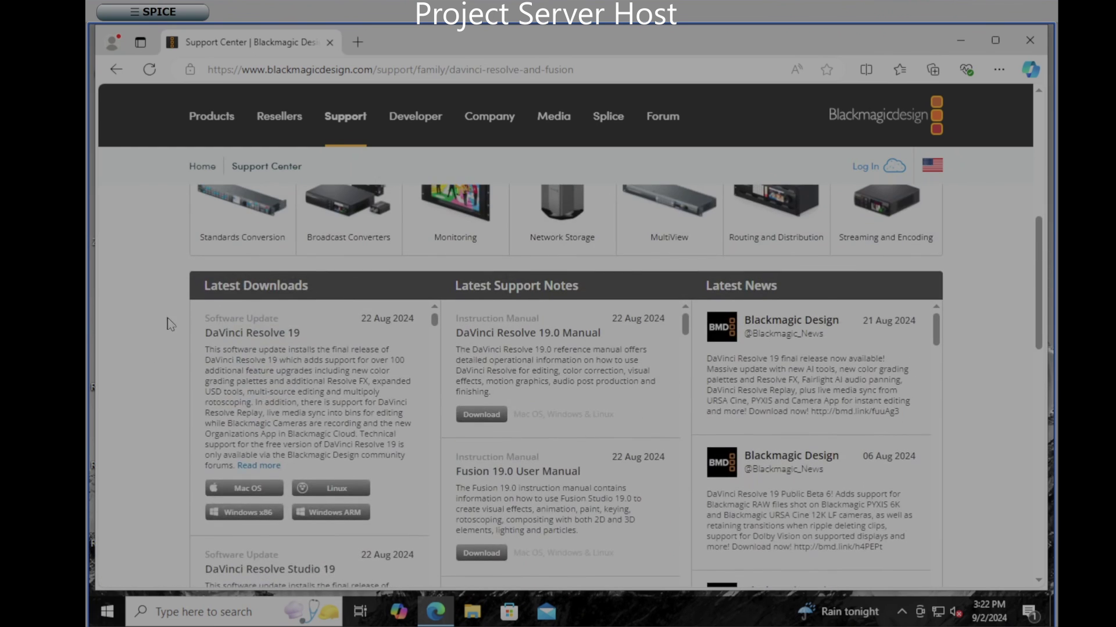
scroll(159, 320, "down", 1)
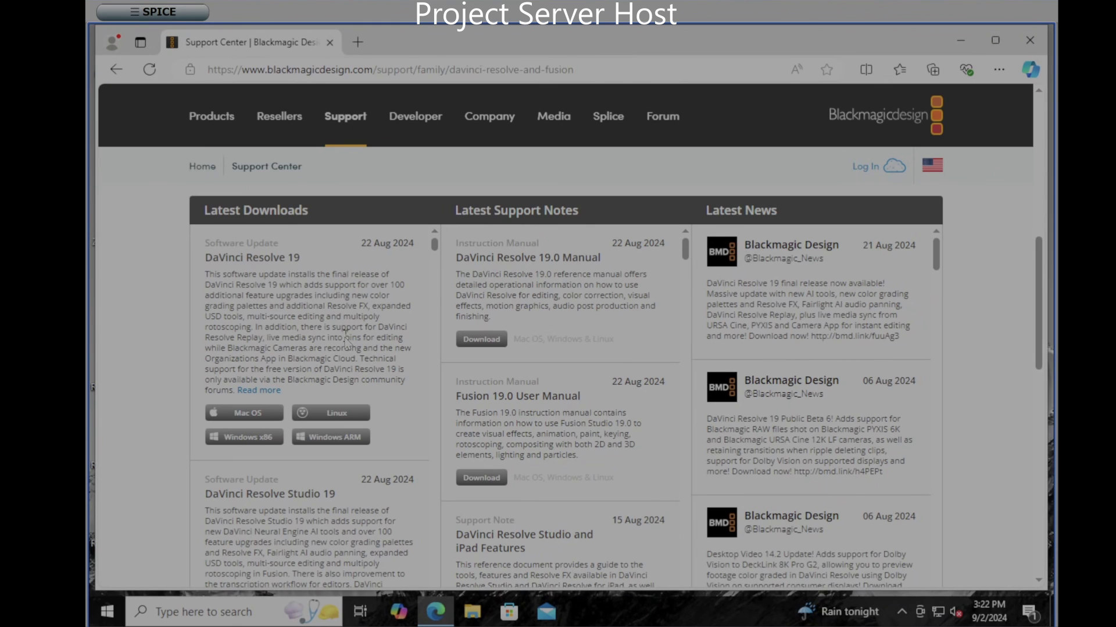
scroll(345, 349, "down", 3)
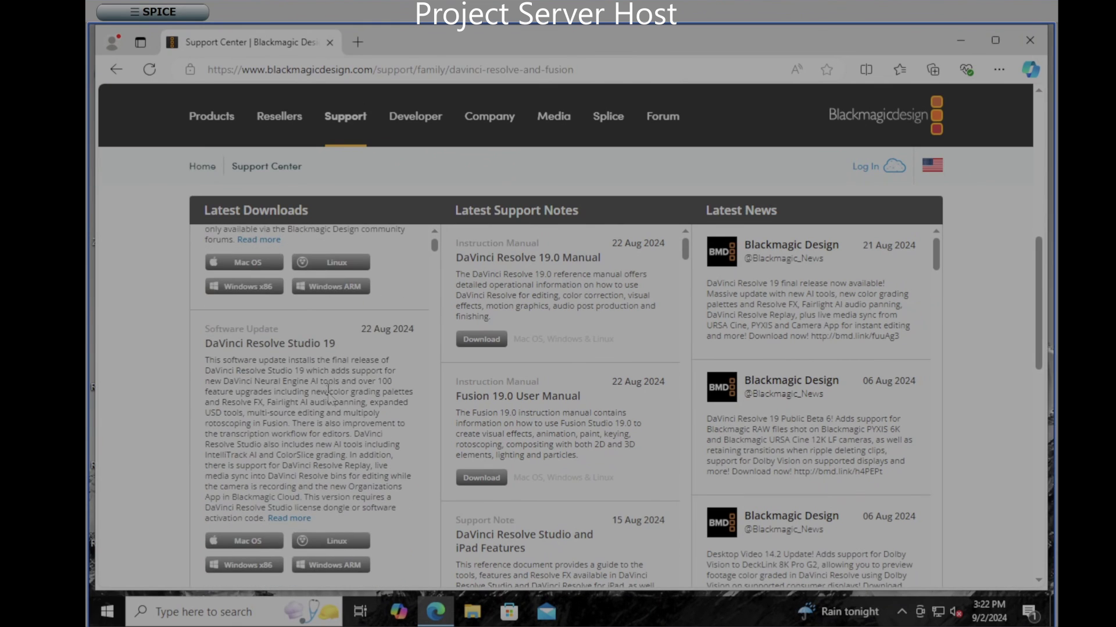
scroll(328, 392, "down", 1)
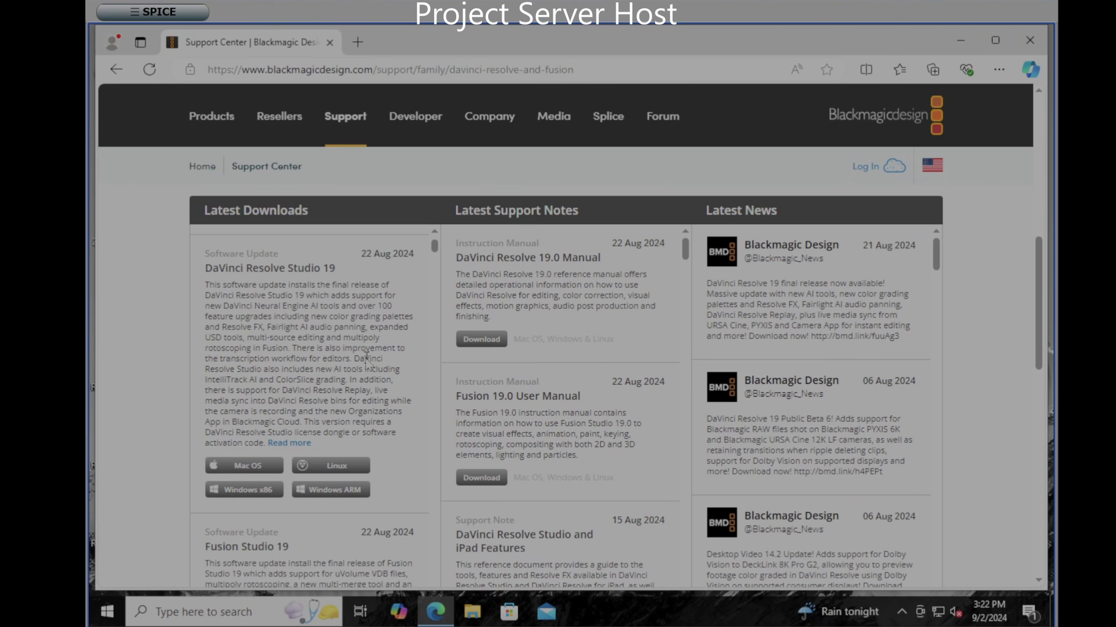
scroll(359, 366, "down", 6)
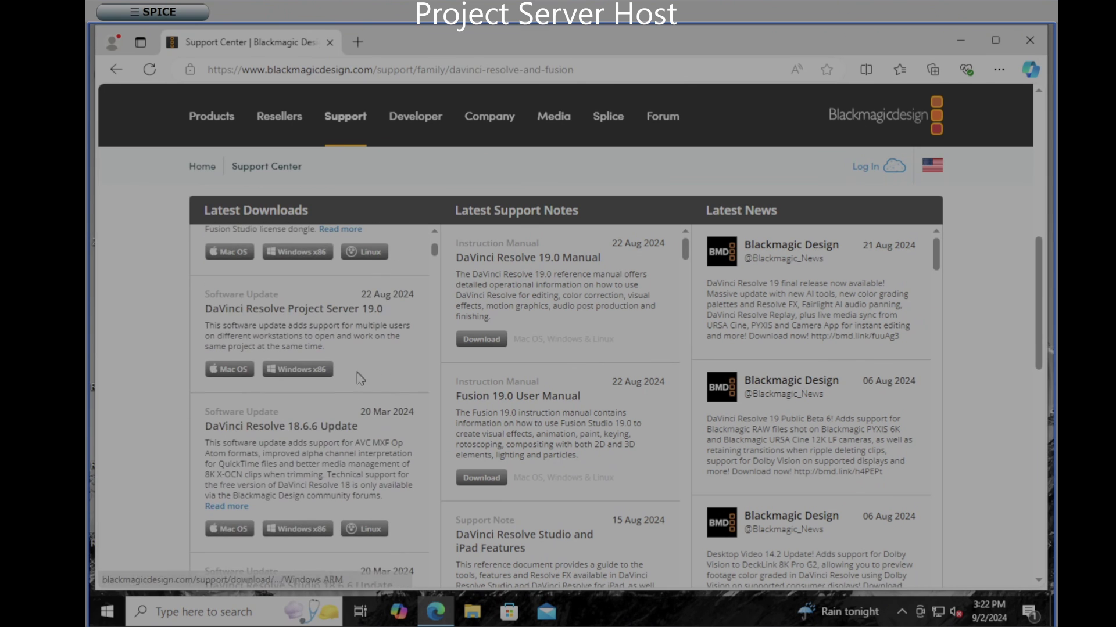
left_click_drag(386, 314, 199, 310)
left_click(151, 329)
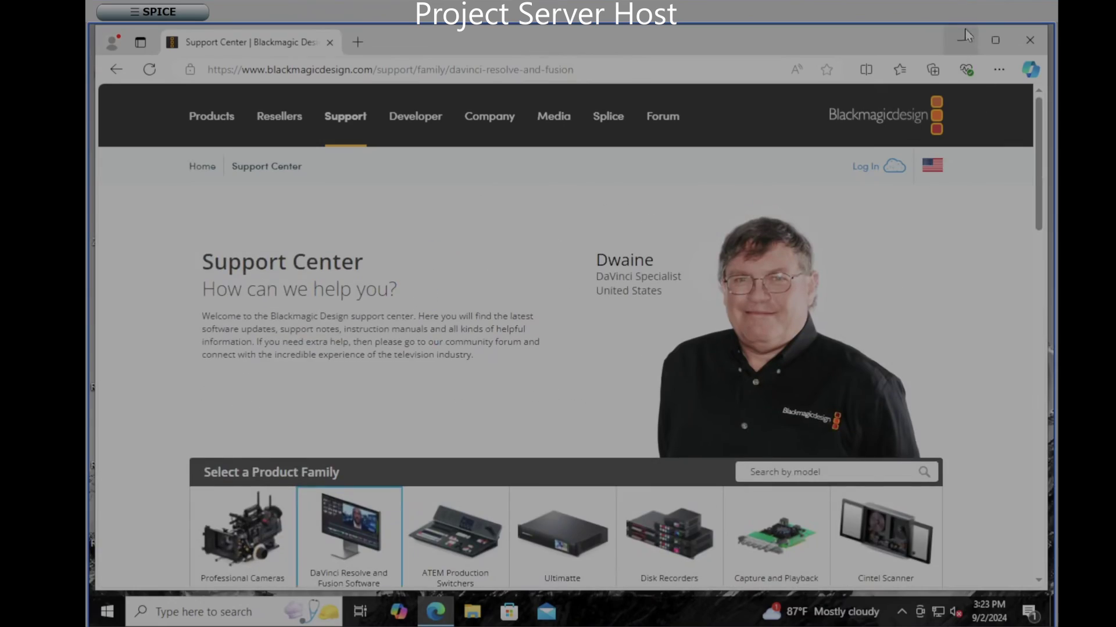
left_click(960, 40)
Step: Launch DaVinci Resolve Project Server from the desktop and add a project library named 'Tutorial'
left_click(190, 63)
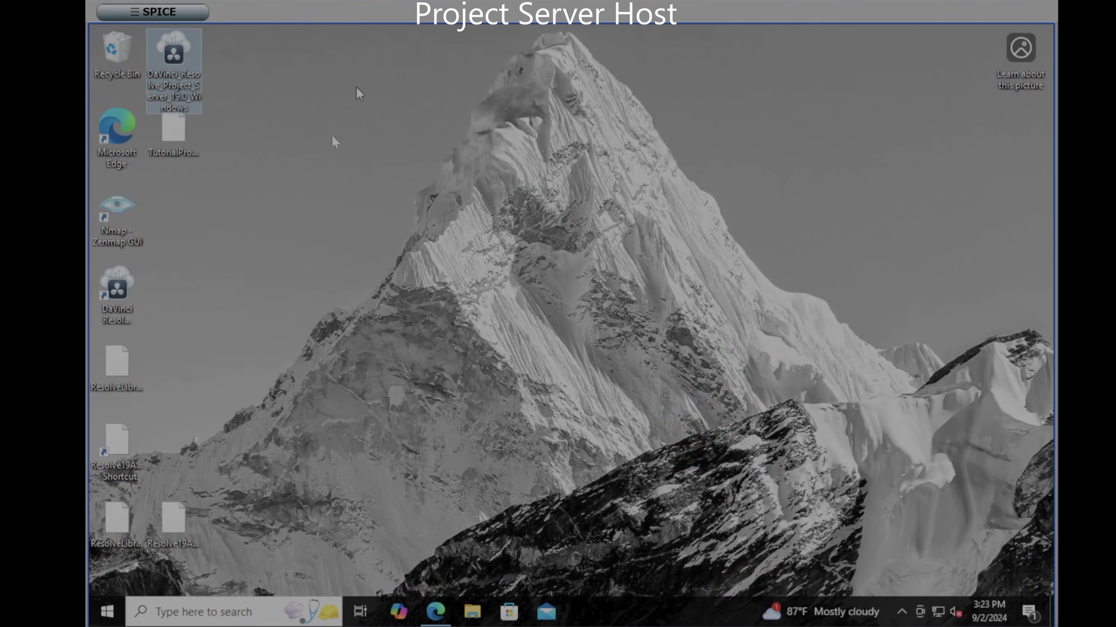
left_click(119, 289)
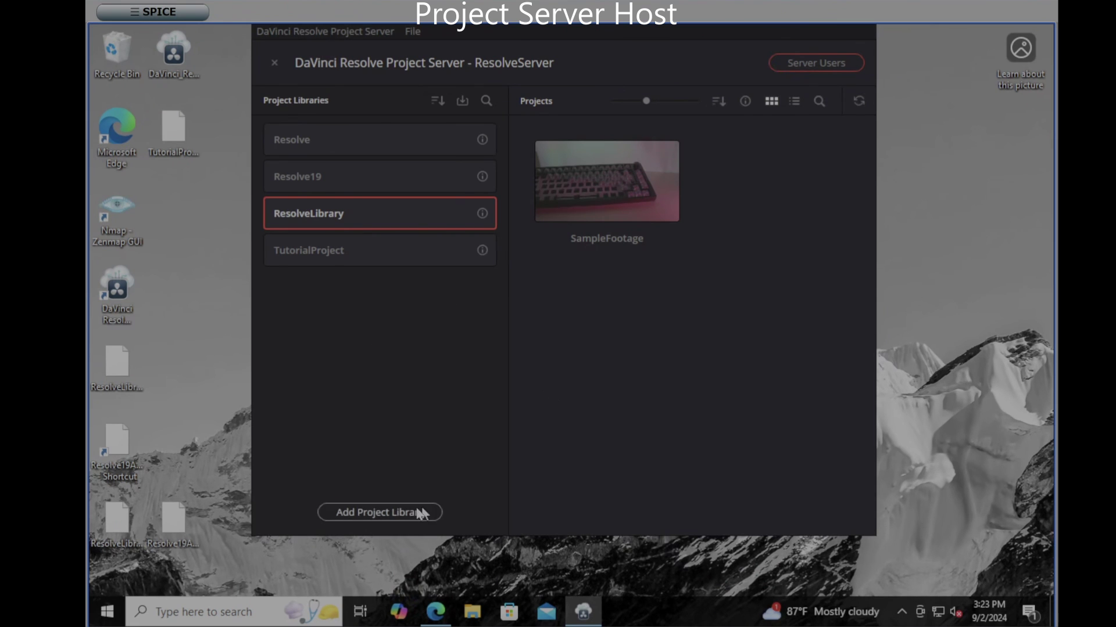
left_click(407, 513)
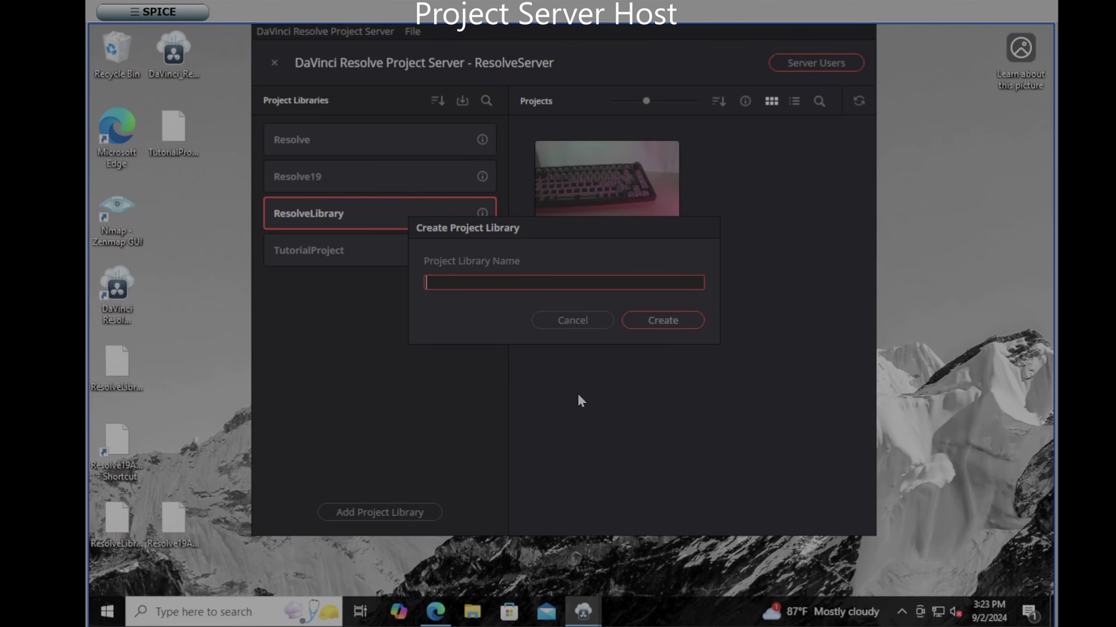
type("Tutor")
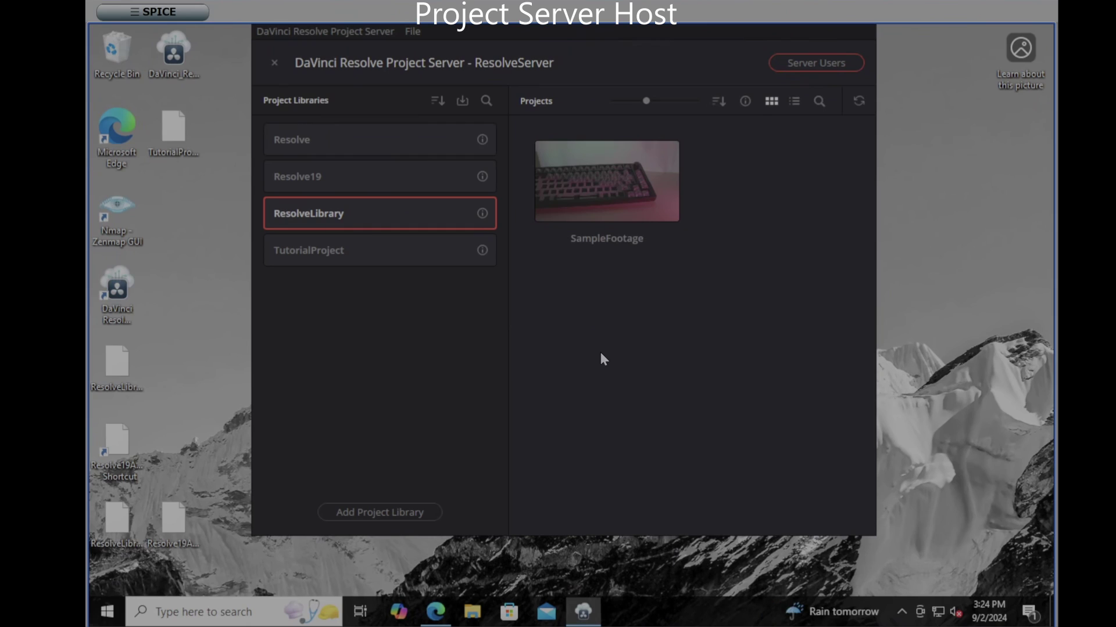
left_click(326, 250)
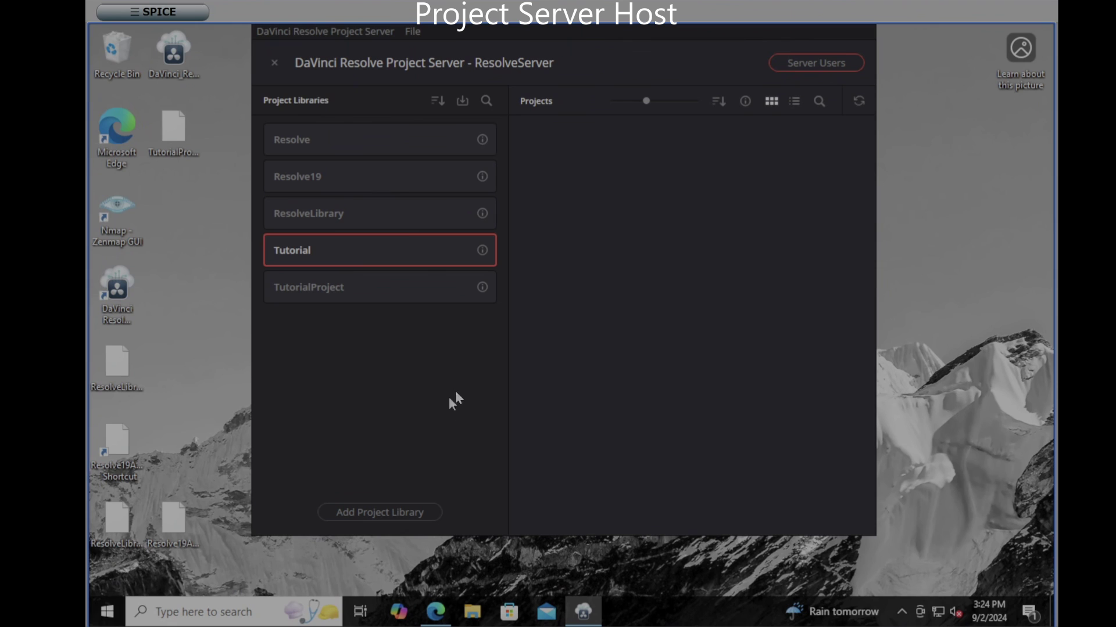
Step: Turn on Project Library Enabled for Tutorial and approve the configuration change in User Account Control
left_click(482, 251)
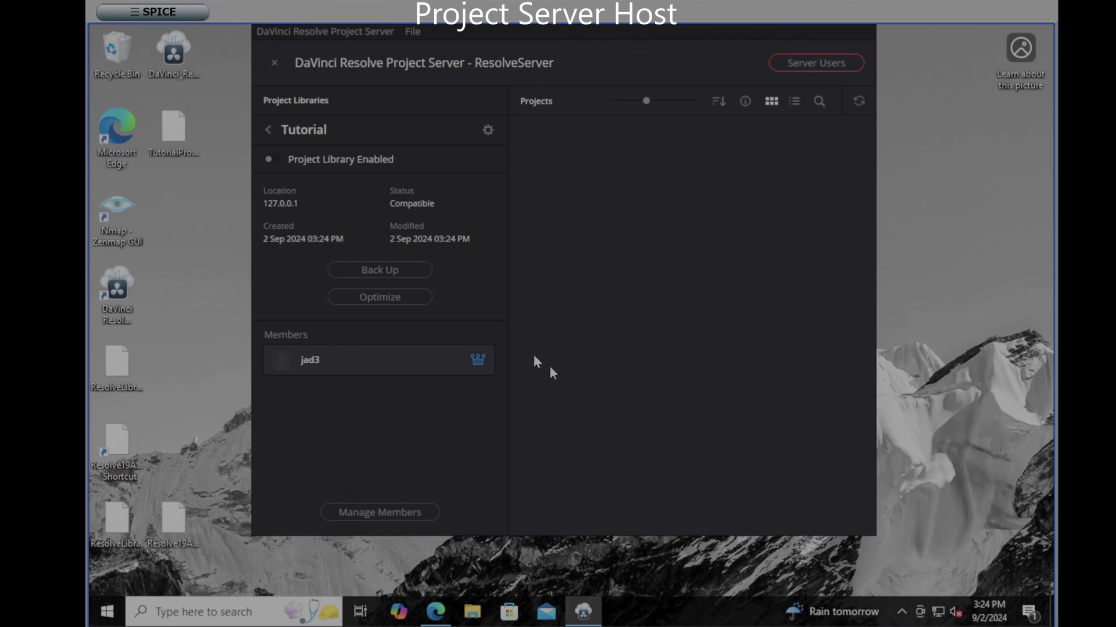
left_click(273, 160)
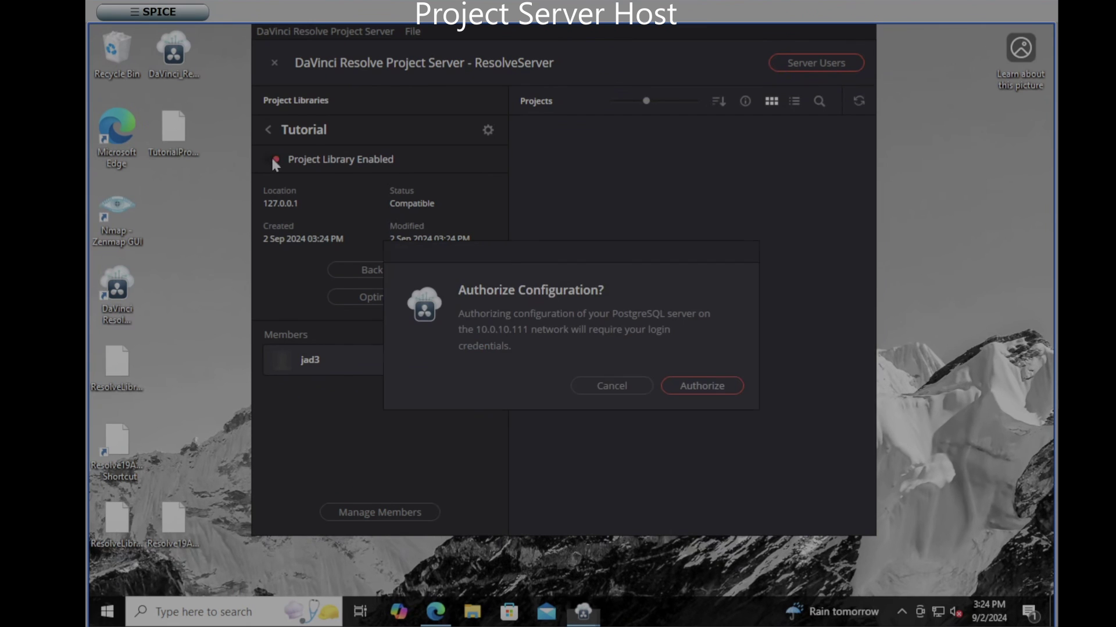
left_click(725, 385)
left_click(511, 421)
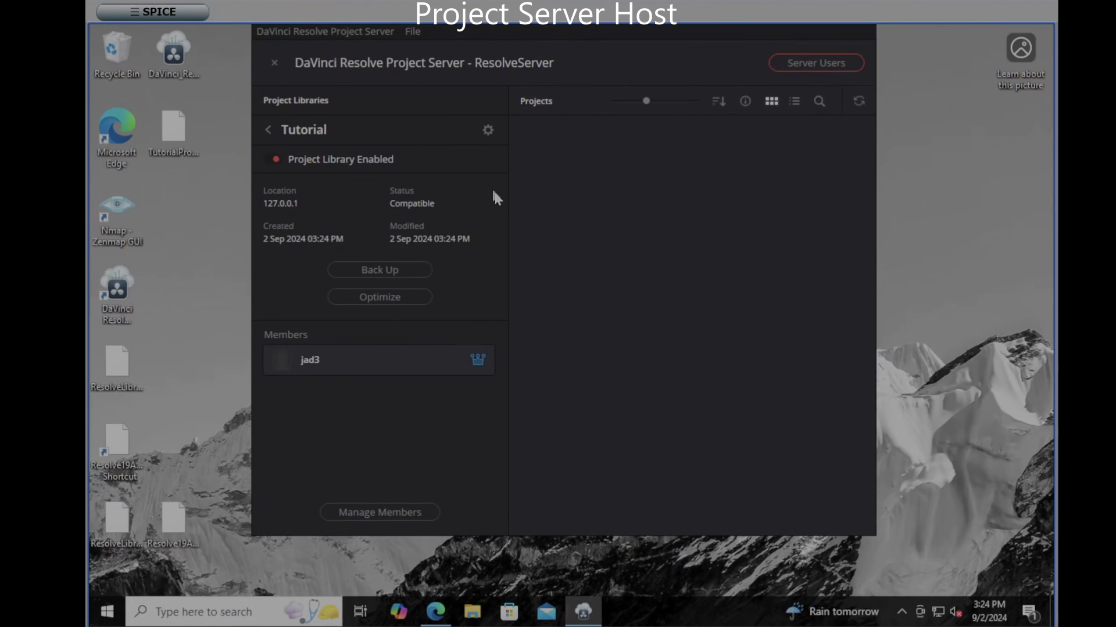
left_click(487, 130)
Step: Save the Tutorial library's access key to the Desktop as 'Tutorial.resolvedbkey'
left_click(531, 172)
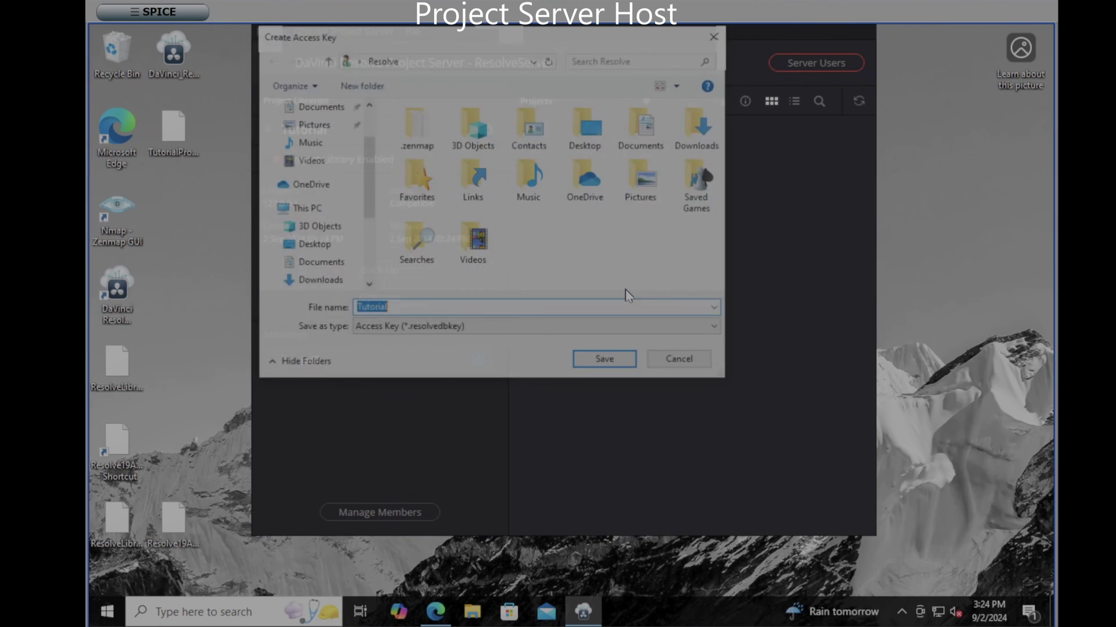
left_click(313, 136)
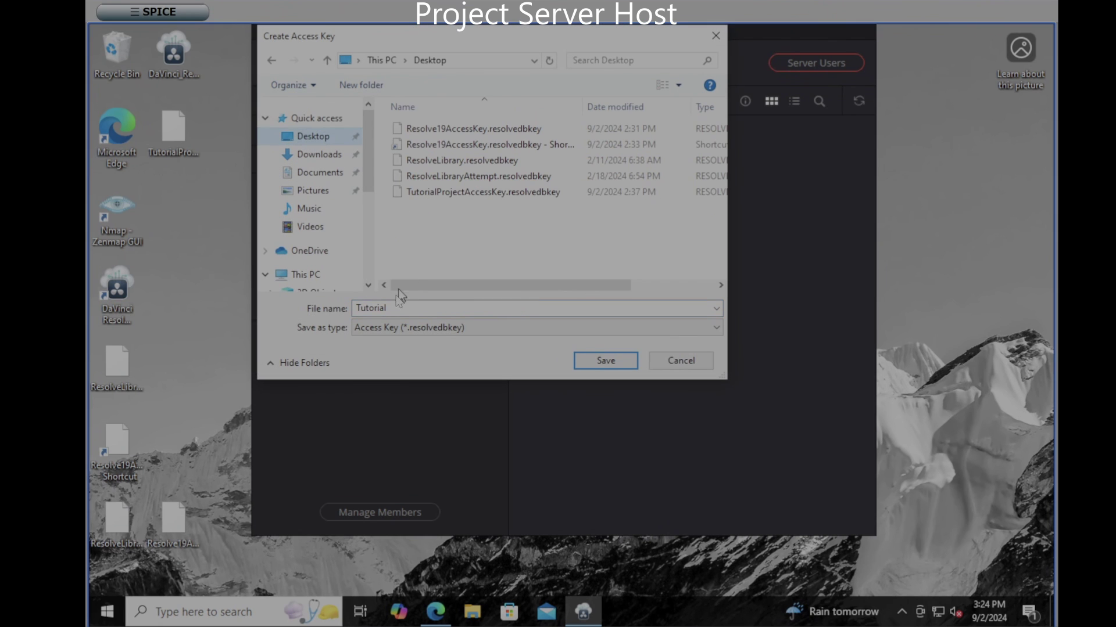
left_click(405, 308)
left_click(405, 308)
key("Return")
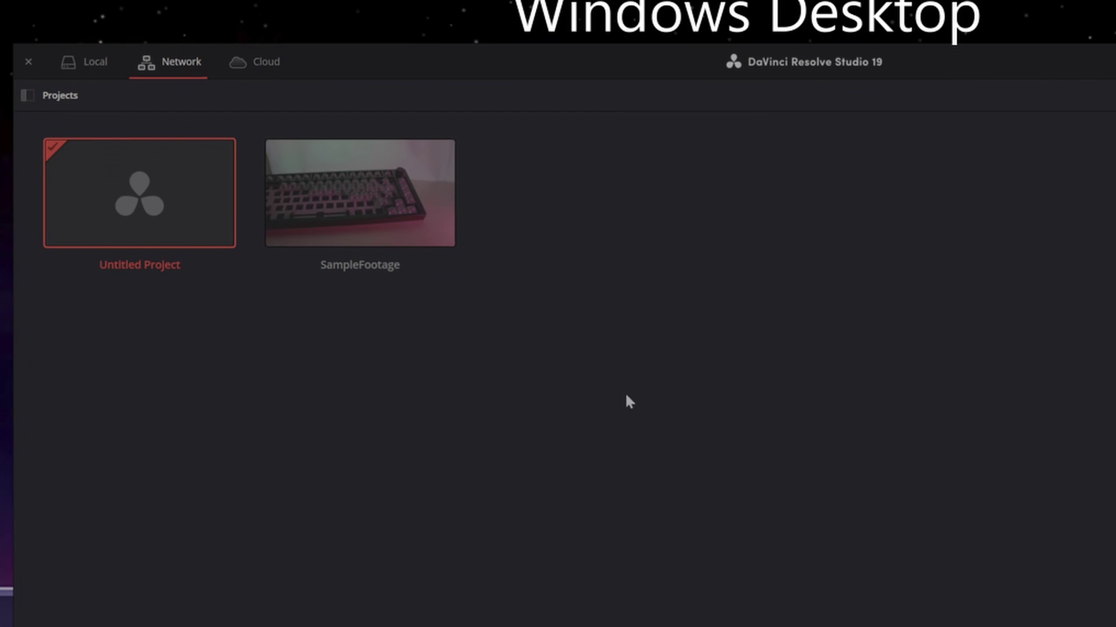
Step: Connect Project Manager to the existing 'Tutorial' network library on server 10.0.10.111
left_click(26, 96)
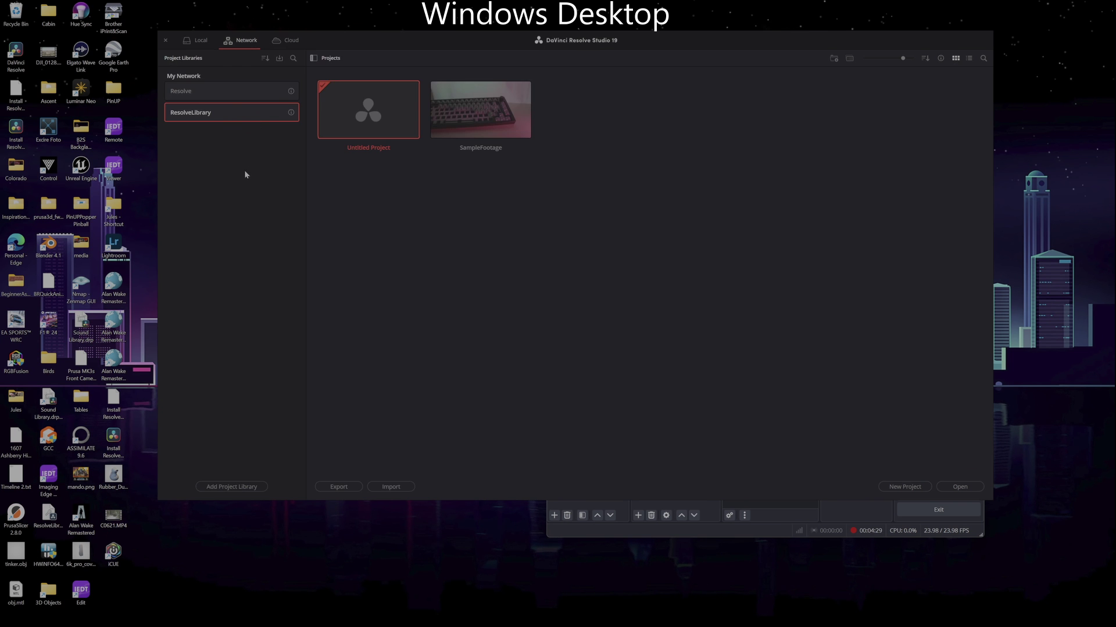
left_click(247, 492)
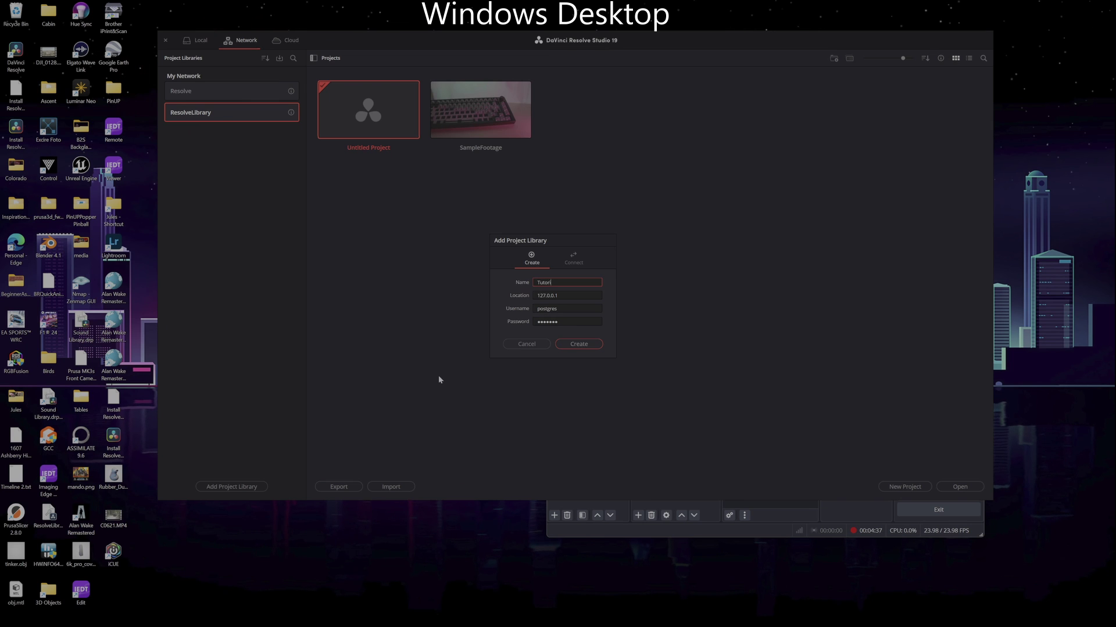
type("Tutorial")
key("Tab")
type("10.")
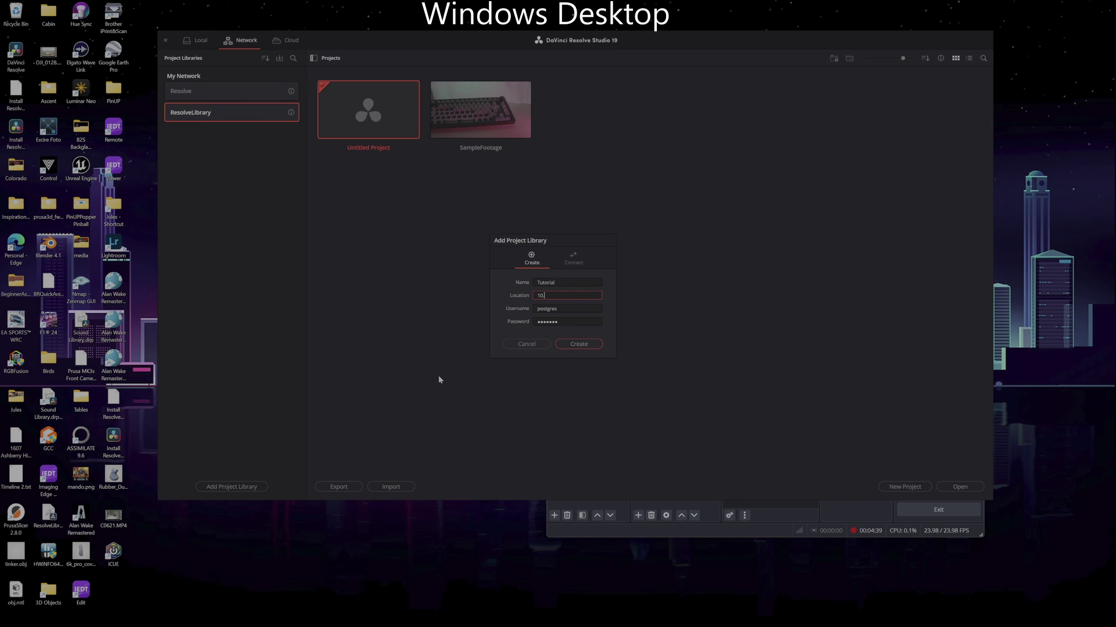
type("100.10.111")
left_click(574, 261)
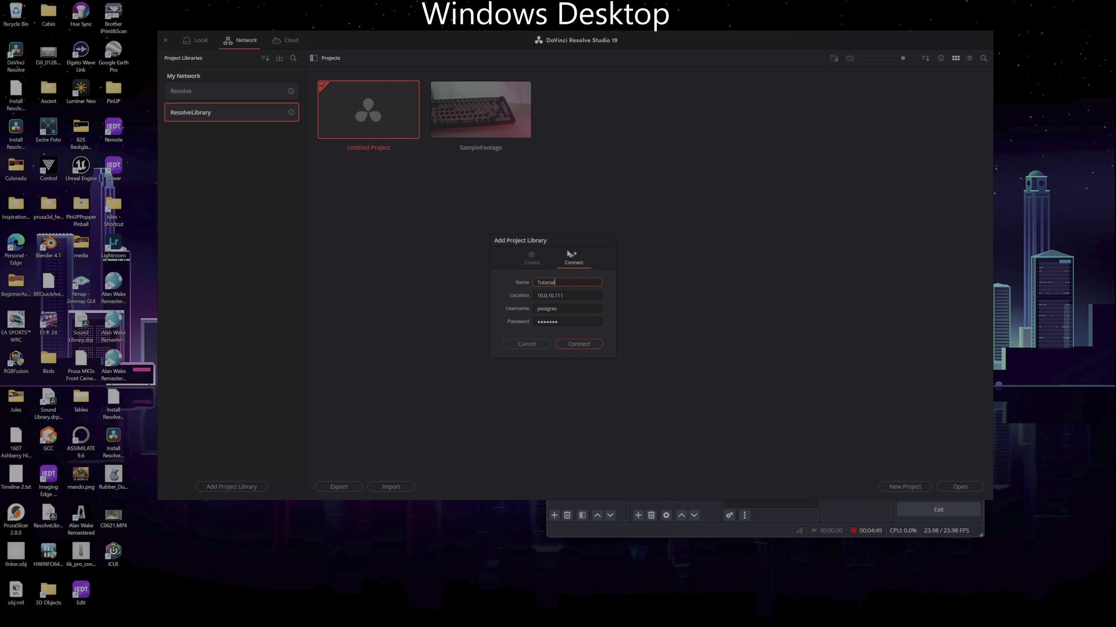
left_click(584, 343)
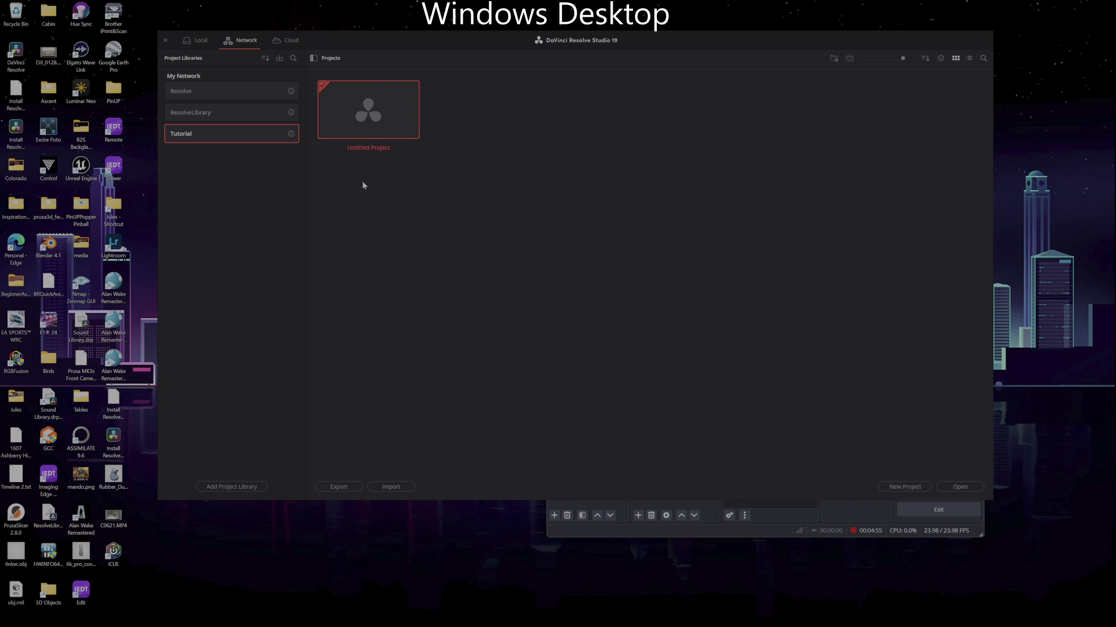
Step: Open Untitled Project from the Tutorial library in the Project Manager
double_click(372, 110)
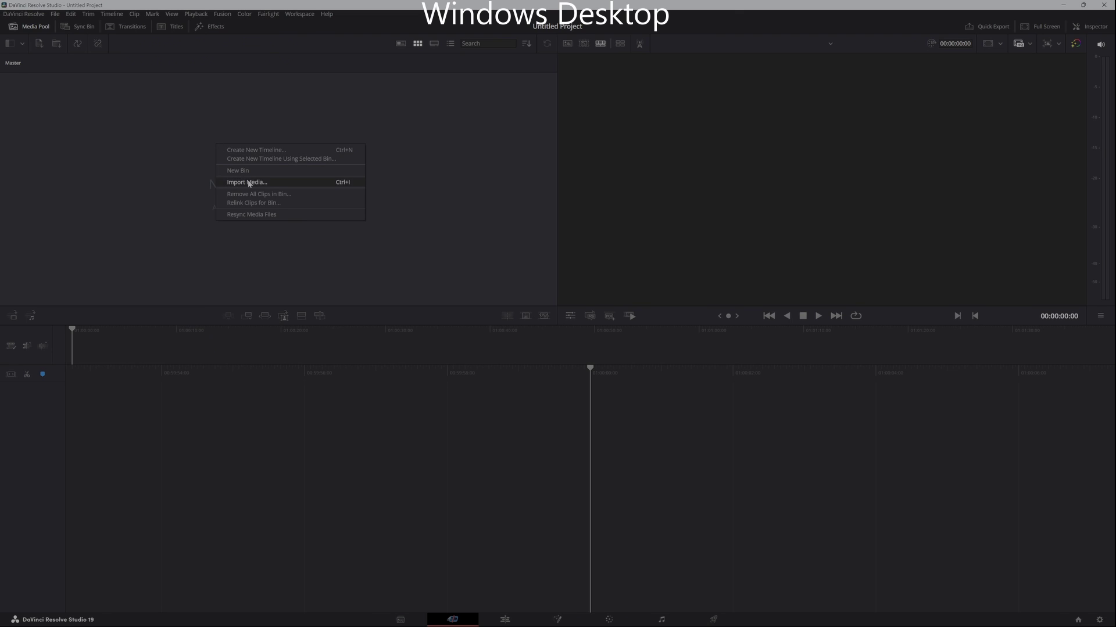
Step: Import the eight 2024-09-02 recordings, match the frame rate, and place the 14-24-58 clip on Timeline 1
left_click(250, 182)
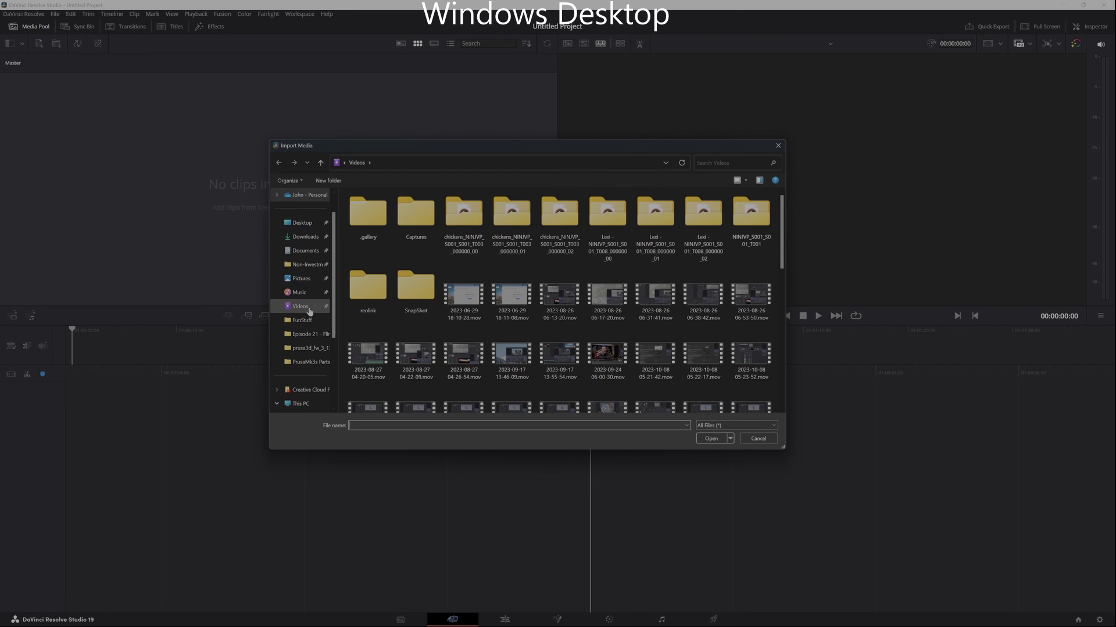
scroll(487, 372, "down", 3)
scroll(488, 364, "down", 5)
left_click(558, 377)
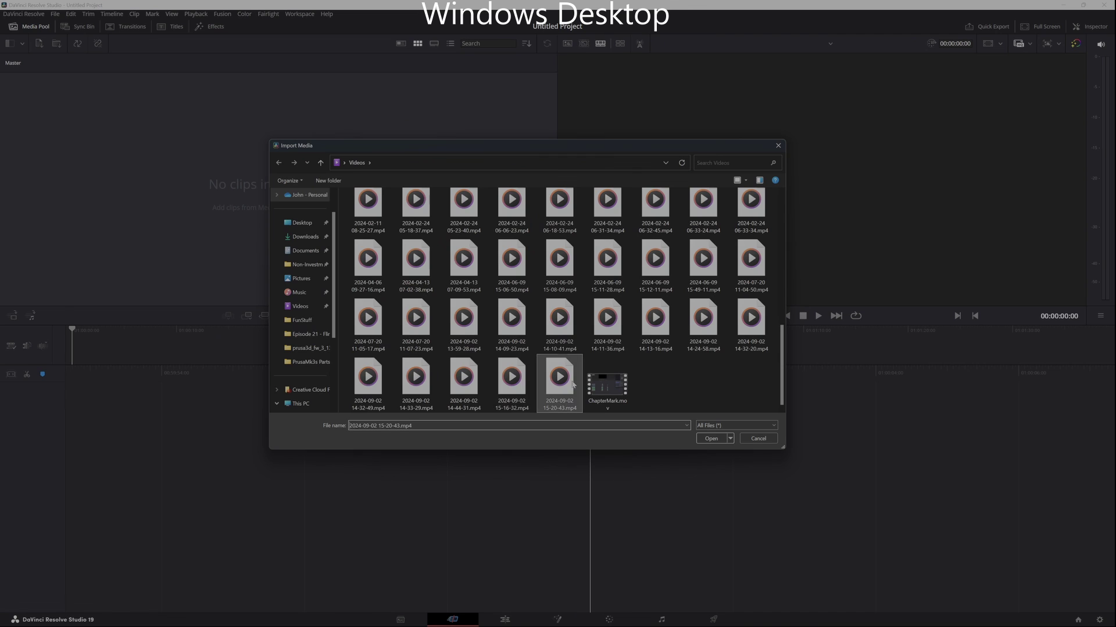
left_click(559, 319, "shift")
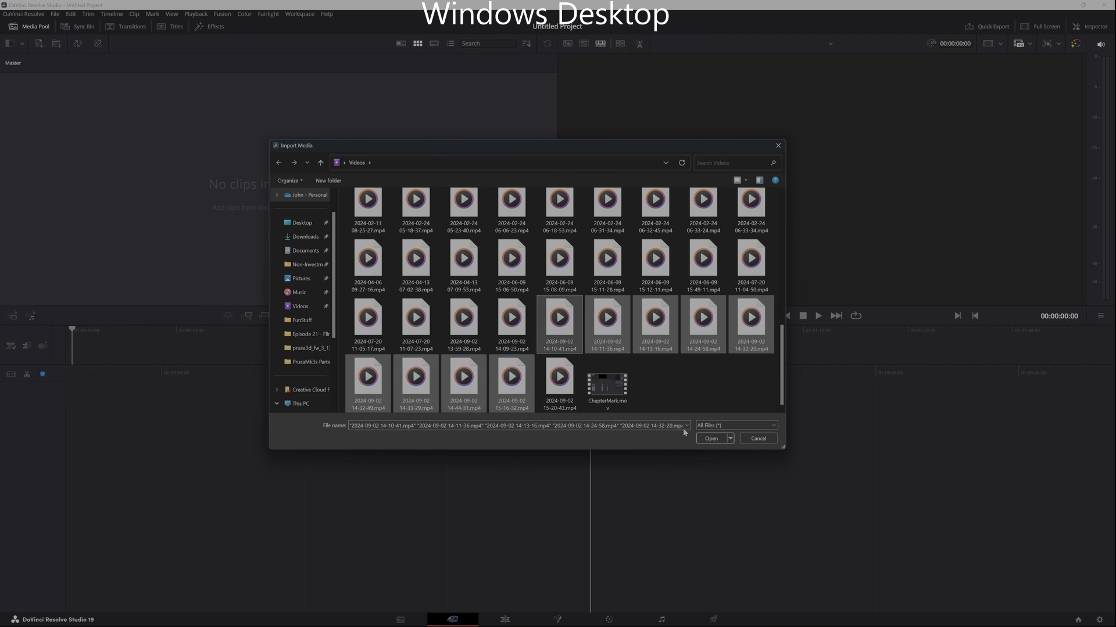
left_click(711, 437)
left_click(647, 349)
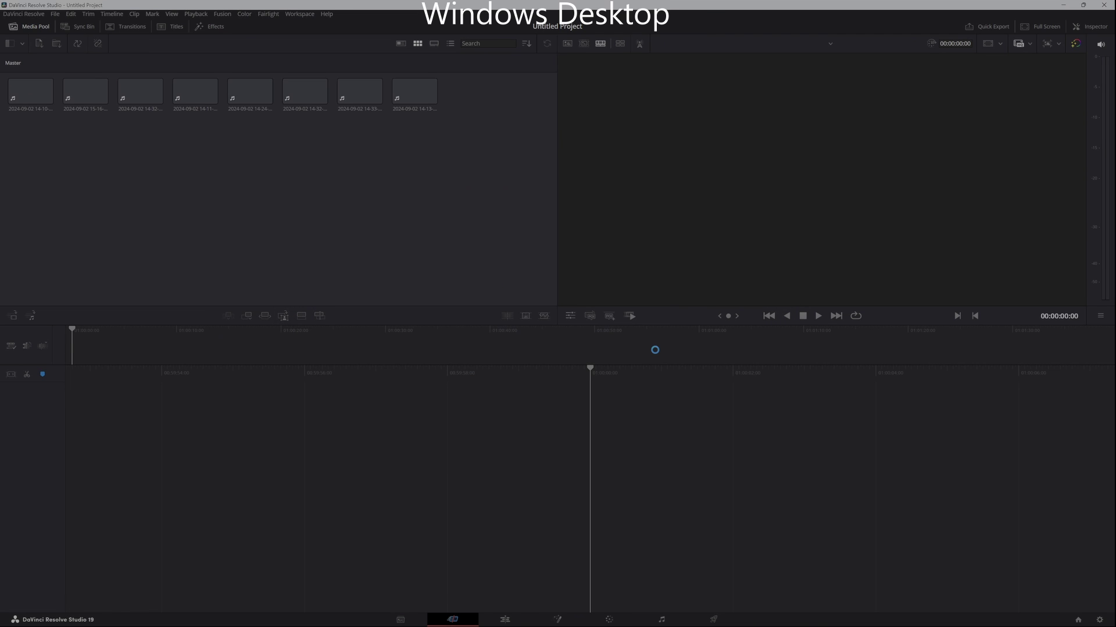
left_click(249, 90)
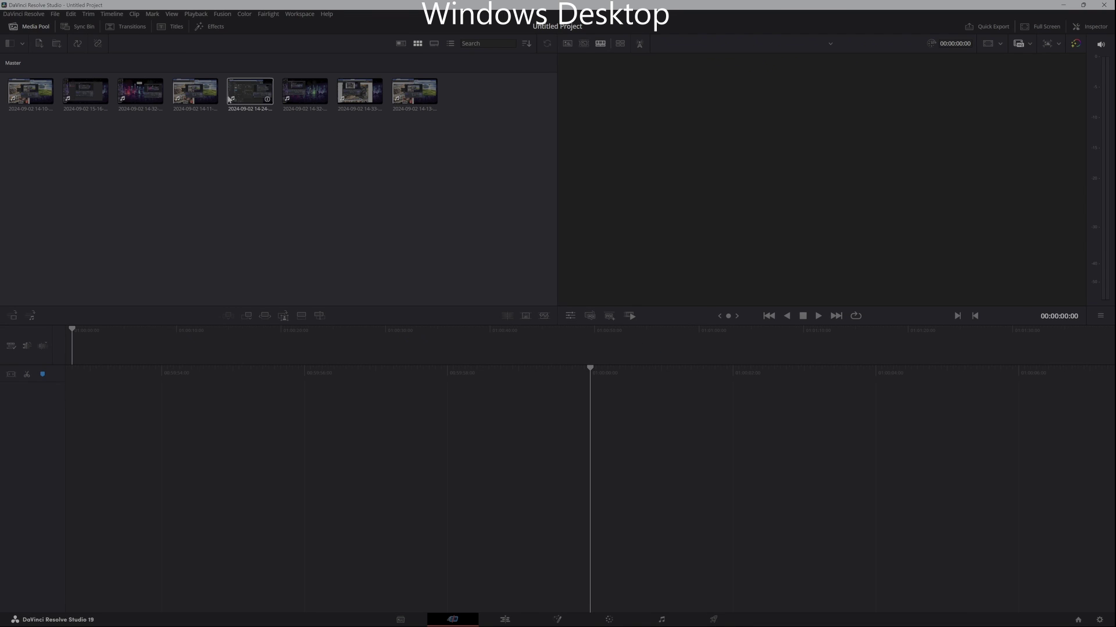
left_click_drag(247, 87, 603, 446)
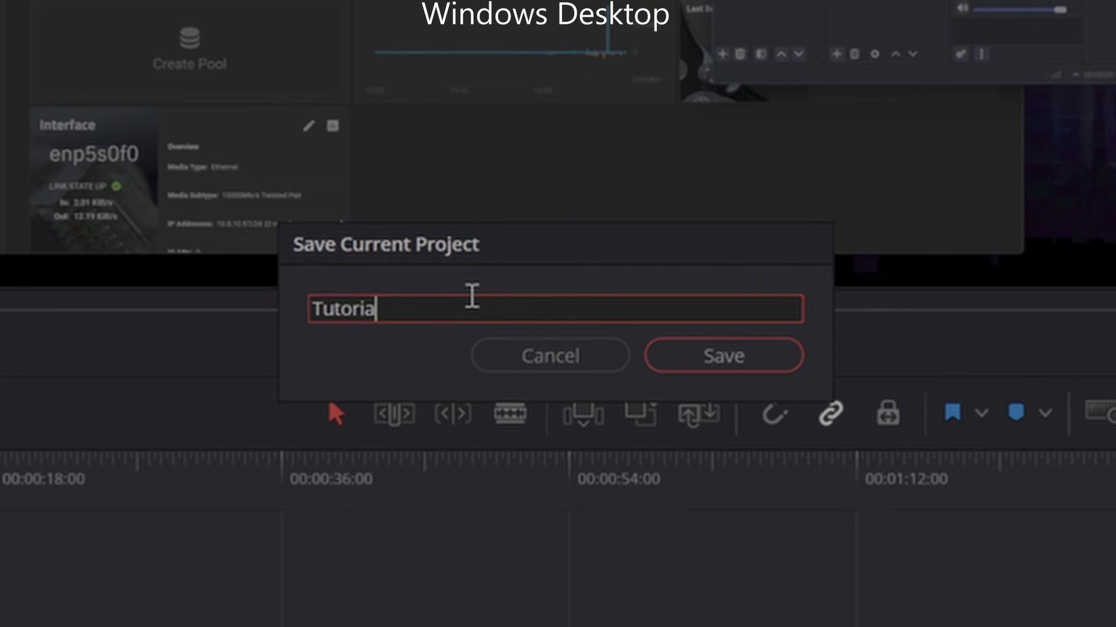
Step: Enter 'TutorialProjectEdit' as the project name, fixing a typo, and save it
type("roejc")
key("BackSpace")
key("BackSpace")
key("BackSpace")
type("jectEdit")
key("Return")
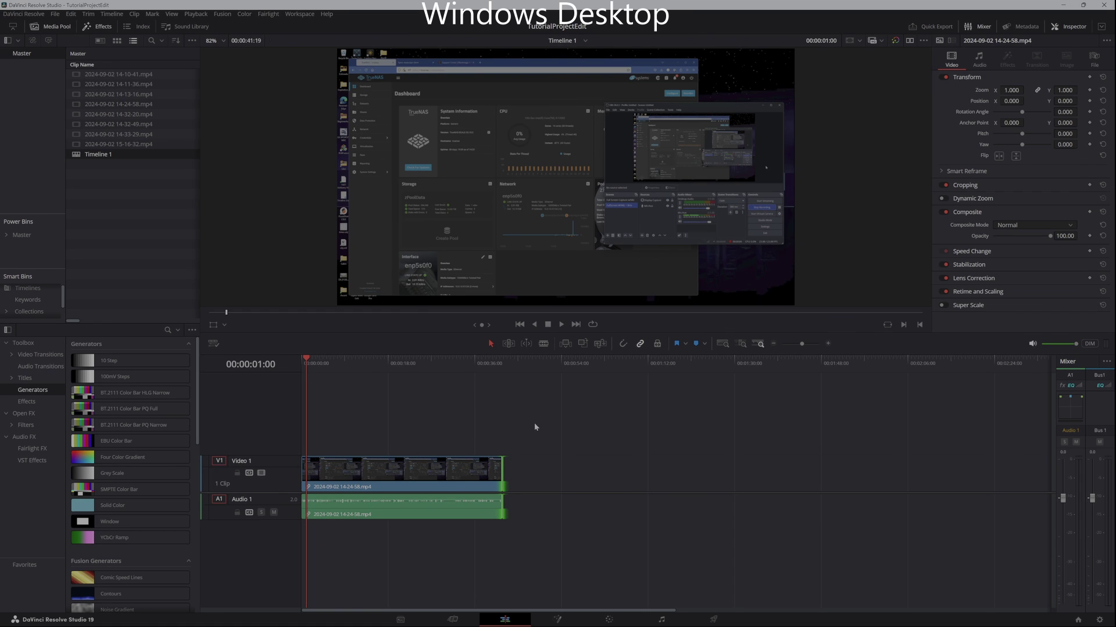
Step: Switch to the Firefox SPICE window of the host desktop and make it full screen
key("alt+Tab")
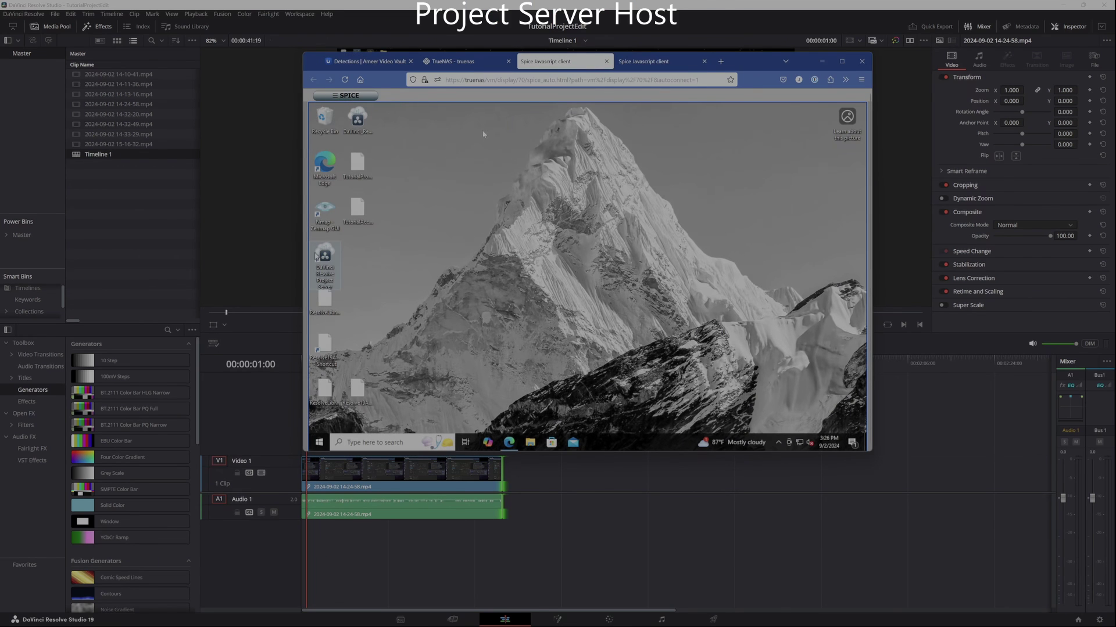
left_click(842, 61)
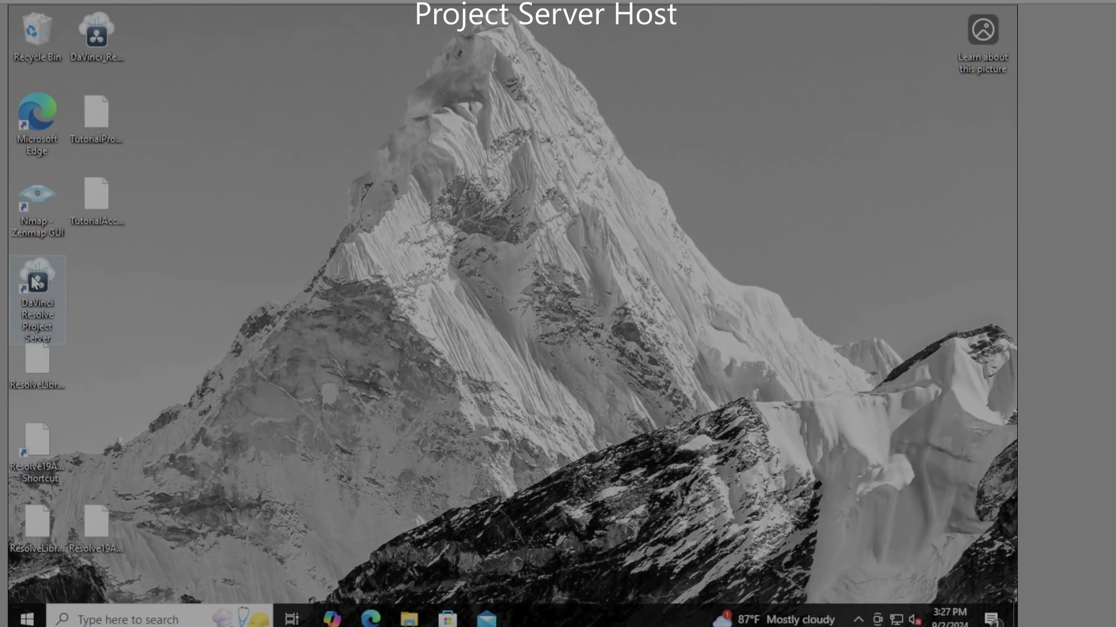
Step: Launch Project Server on the host and view the projects in the Tutorial library
double_click(35, 283)
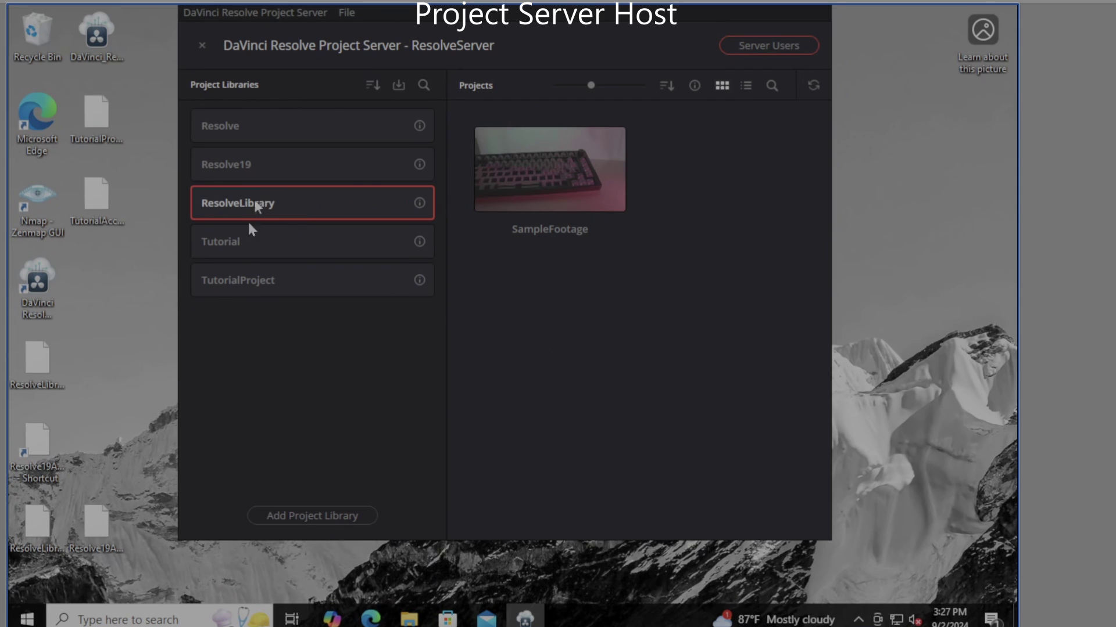
left_click(244, 240)
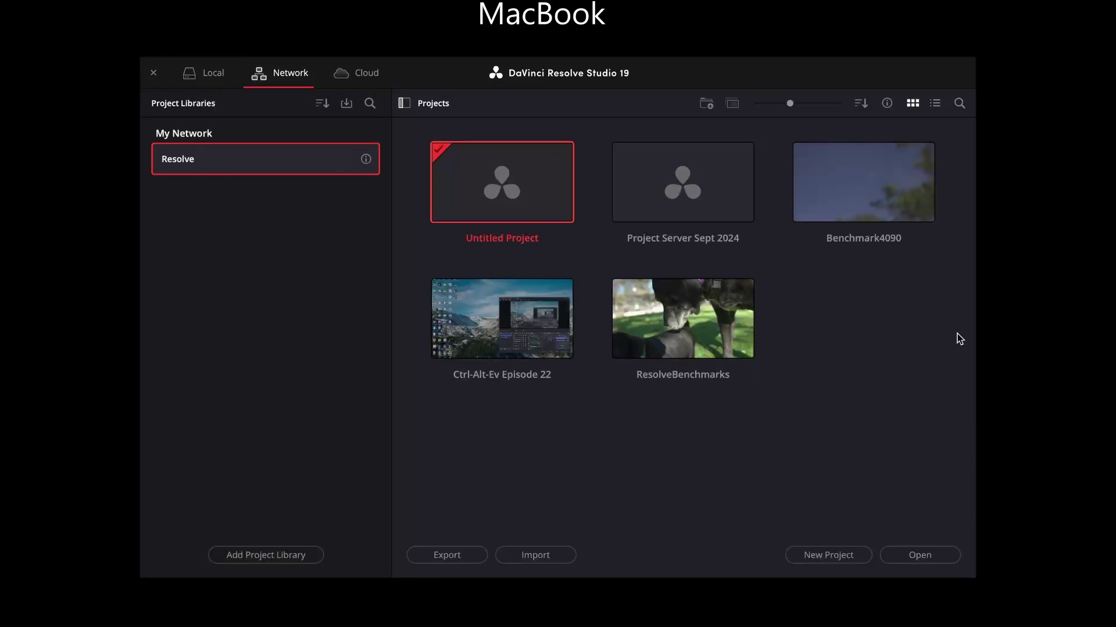
Step: Connect the MacBook to the existing project library named 'Tutorial' at 10.0.10.111
left_click(274, 555)
left_click(579, 219)
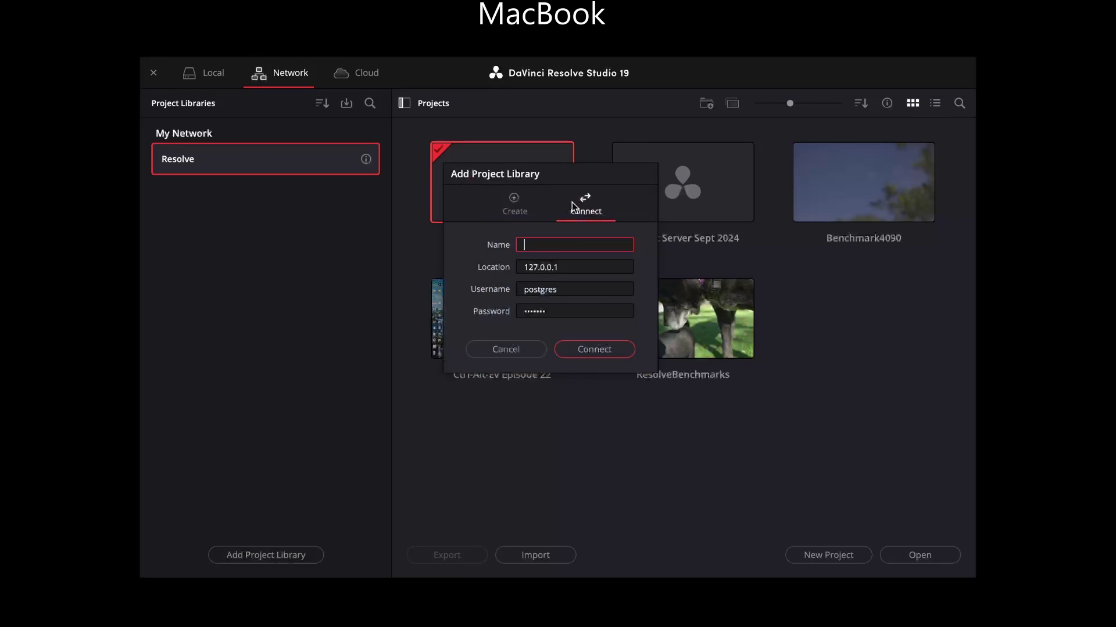
type("Tutorial")
key("Tab")
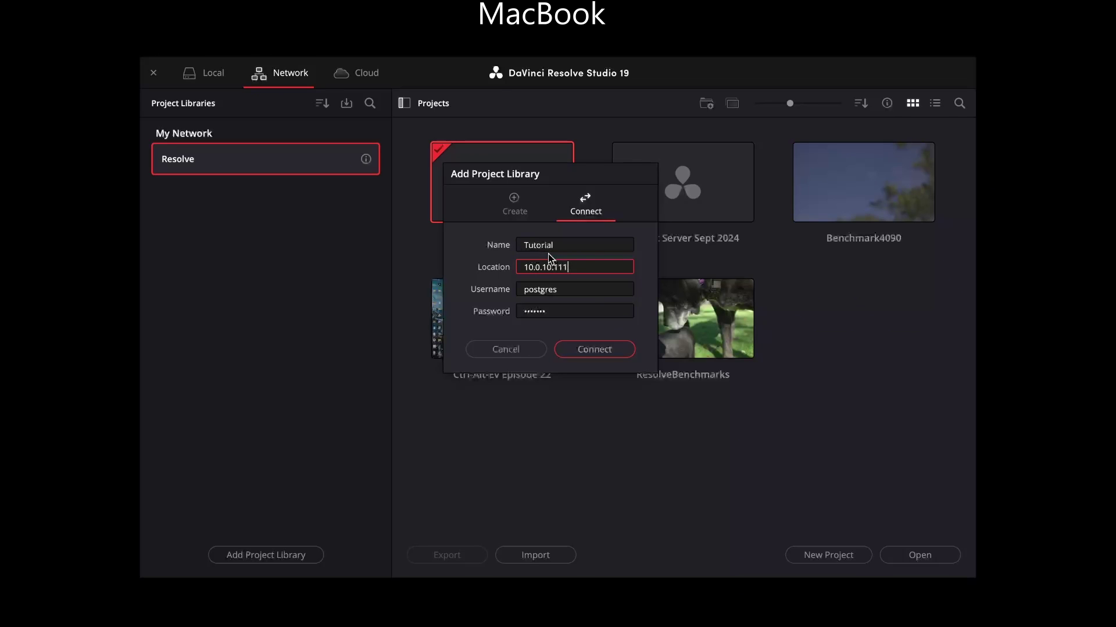
key("Return")
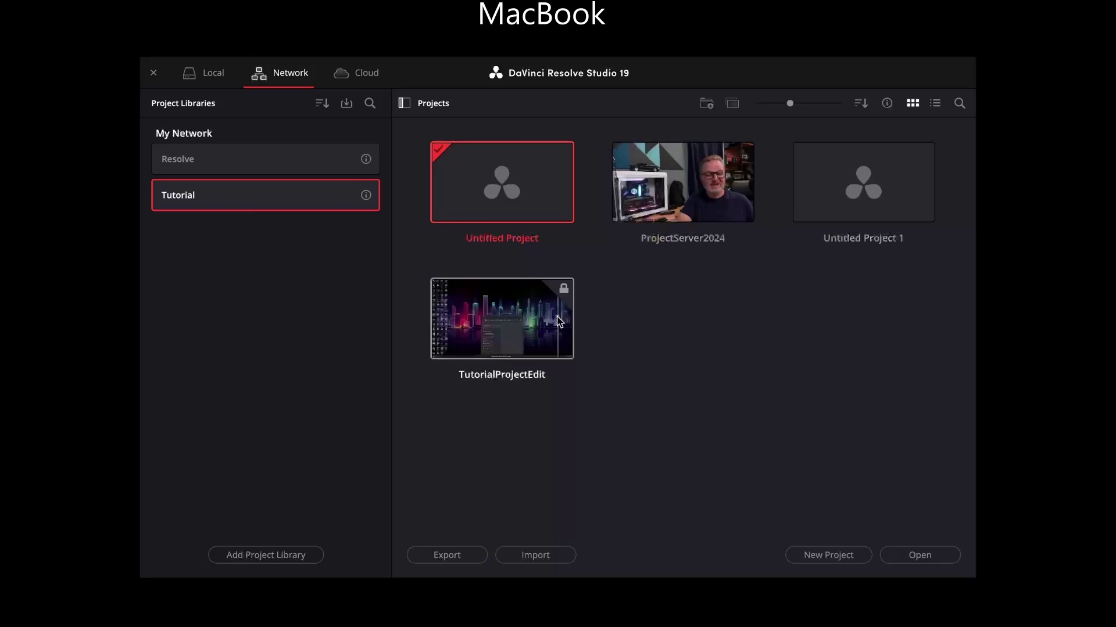
Step: Try opening TutorialProjectEdit on the MacBook, which reports the project is already in use
double_click(494, 334)
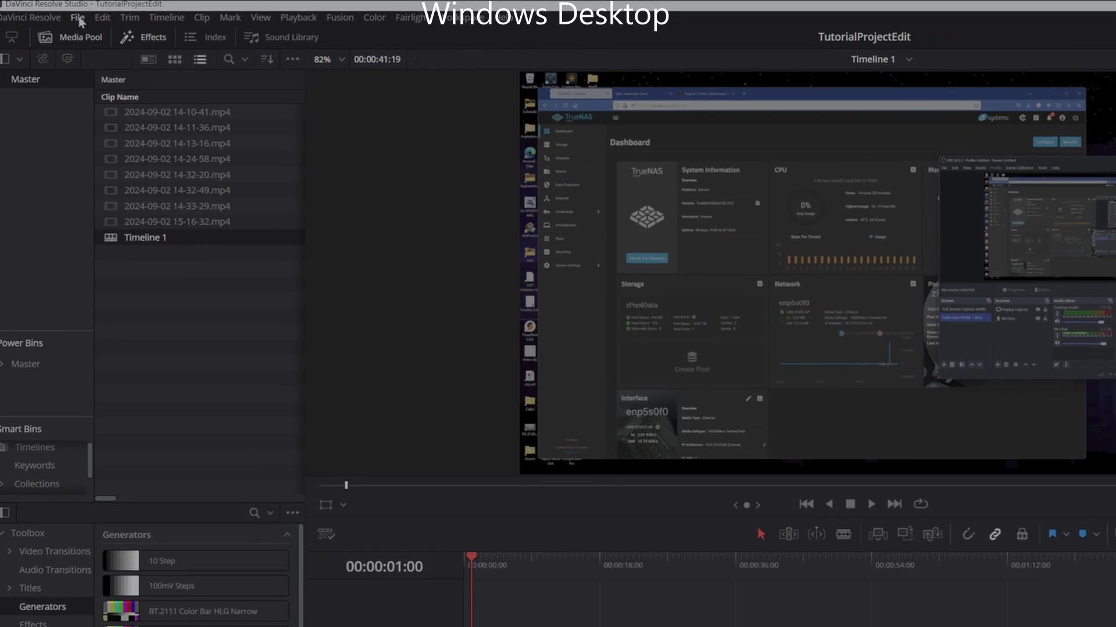
Step: Turn on Multiple User Collaboration for TutorialProjectEdit from the File menu
left_click(50, 12)
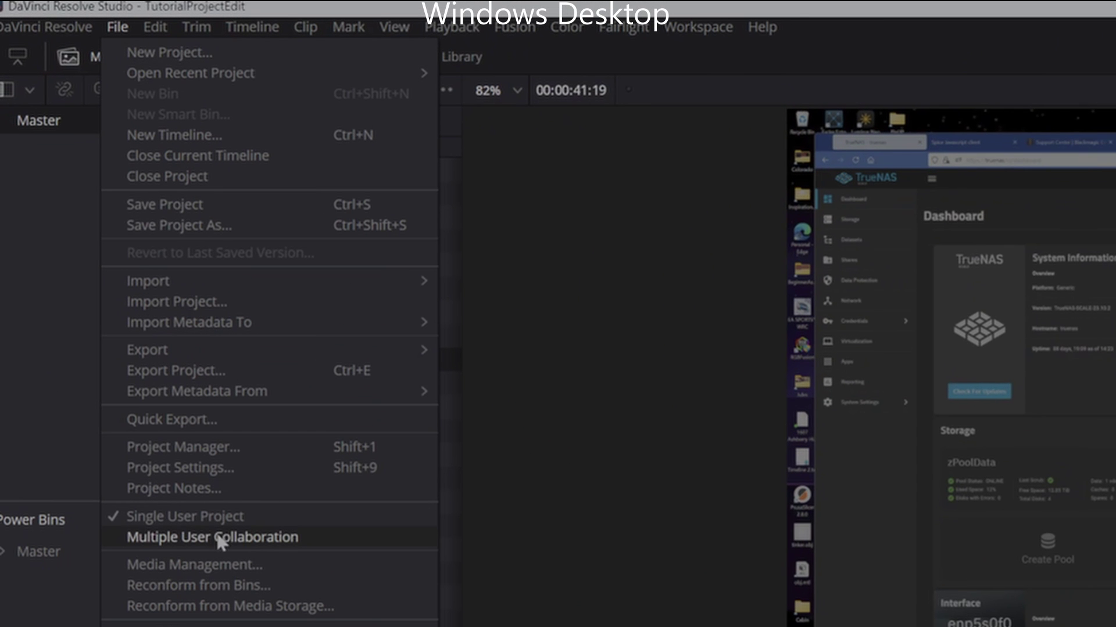
left_click(219, 539)
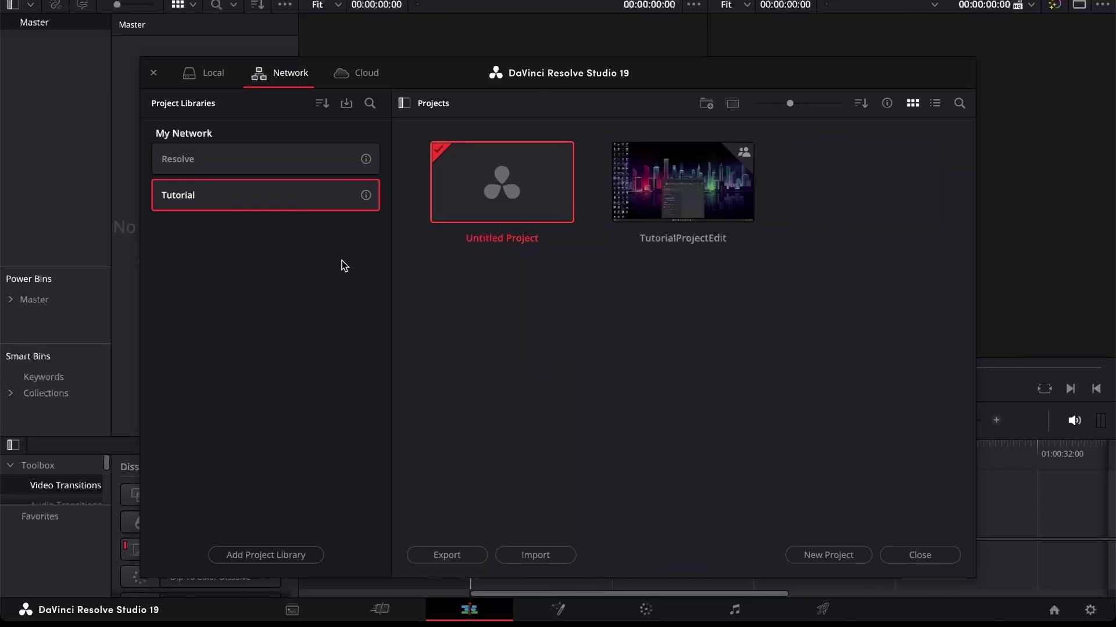
Step: Open the shared TutorialProjectEdit and Timeline 1, then select all eight offline clips in the bin
double_click(725, 207)
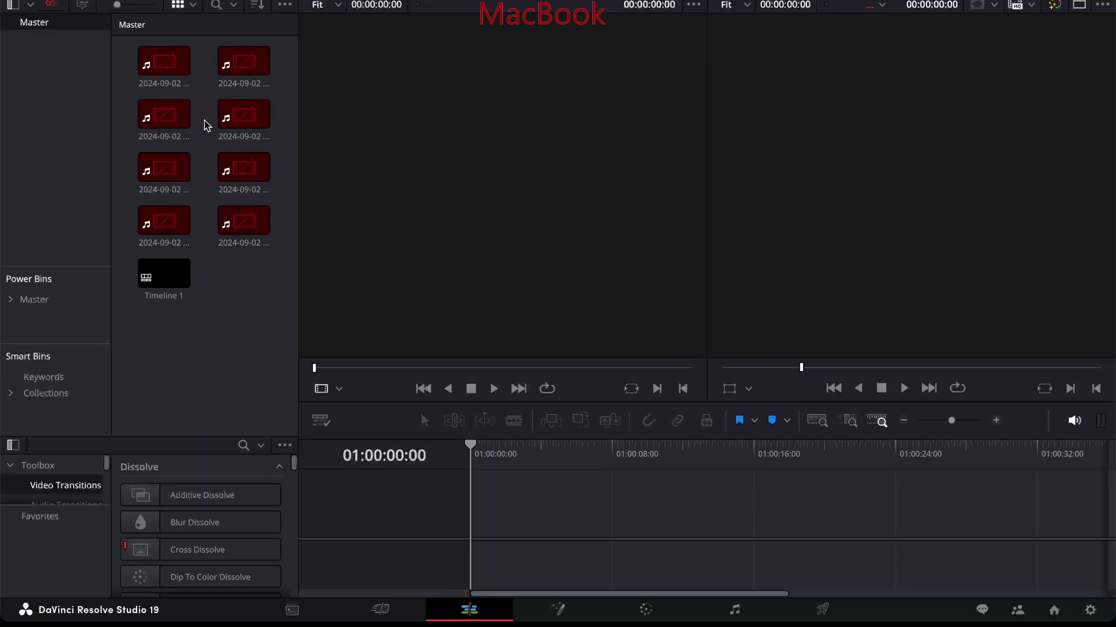
left_click_drag(289, 244, 141, 30)
double_click(182, 271)
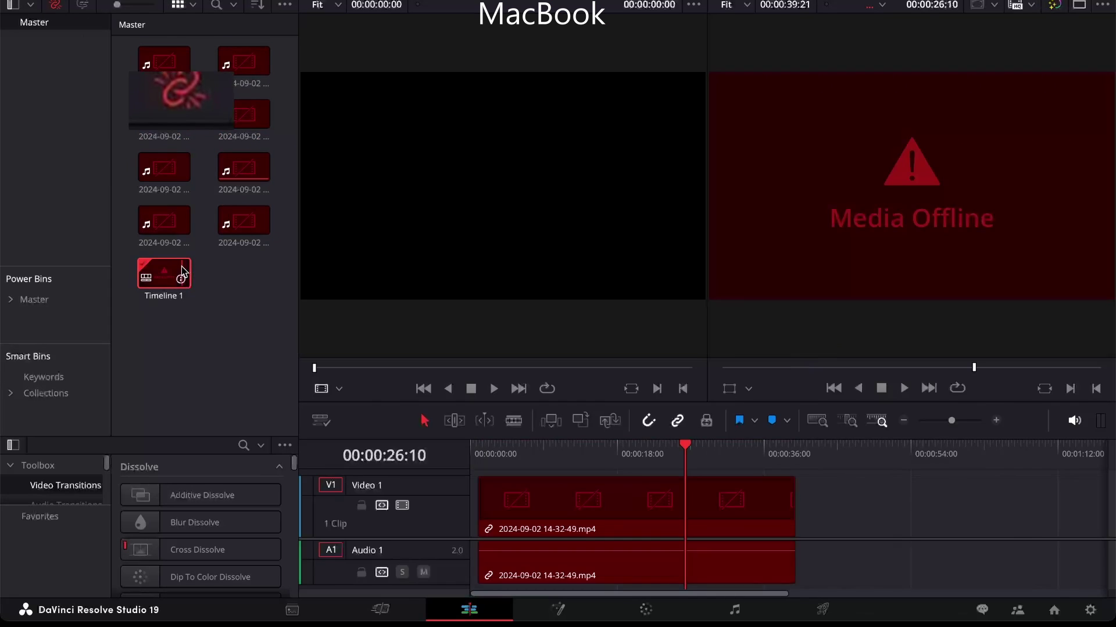
left_click(248, 289)
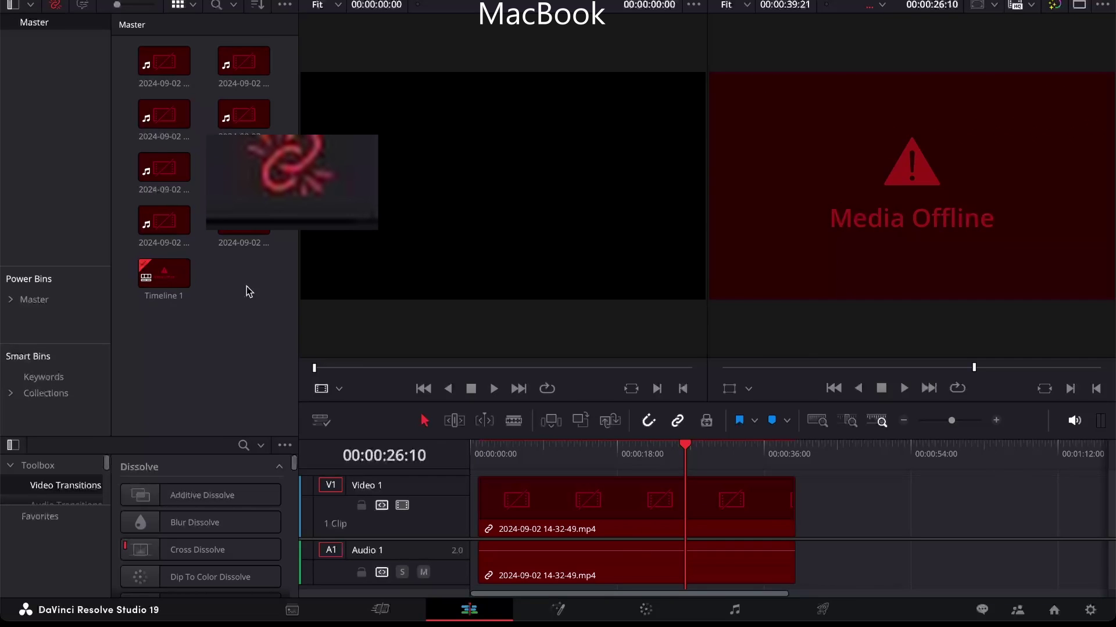
left_click_drag(290, 235, 126, 7)
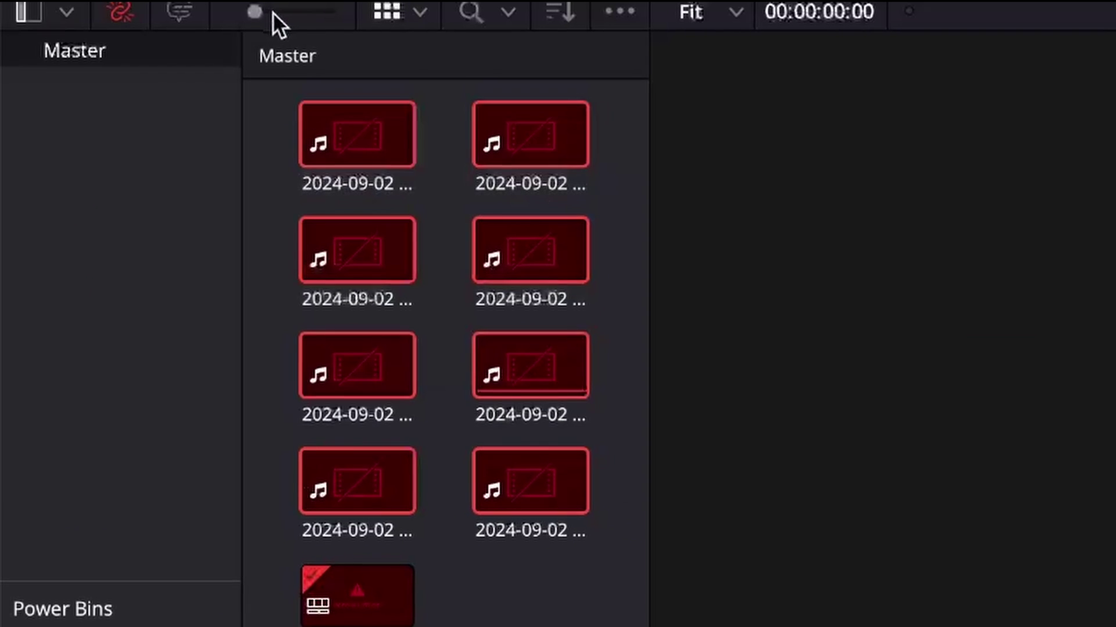
Step: Relink the selected clips to the FilesShared folder, run a comprehensive search, and scrub Timeline 1
left_click(120, 11)
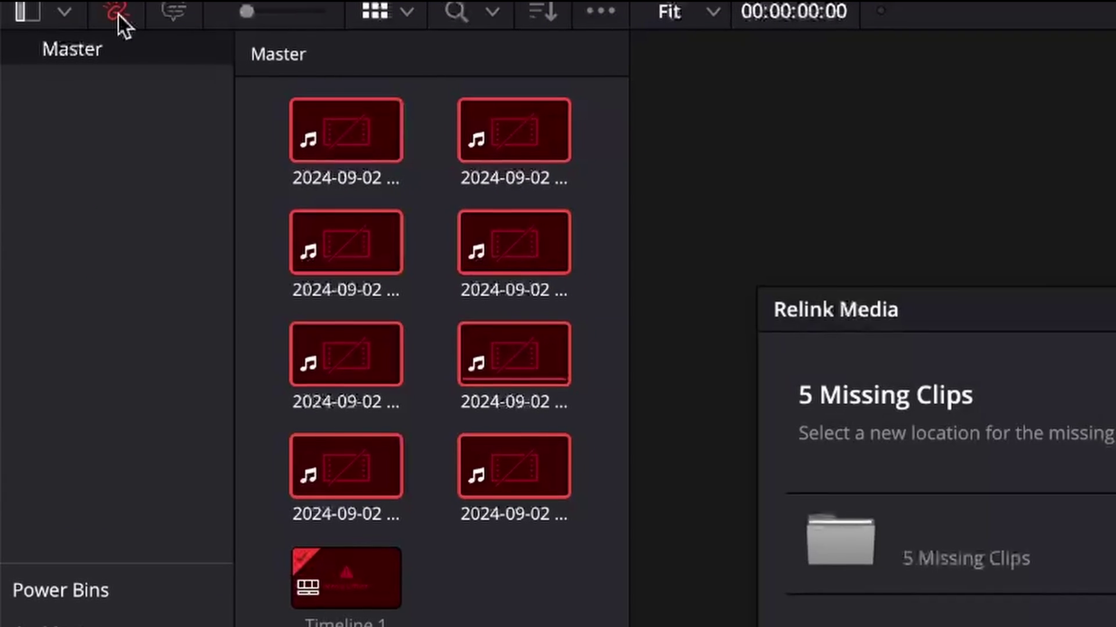
left_click(1104, 557)
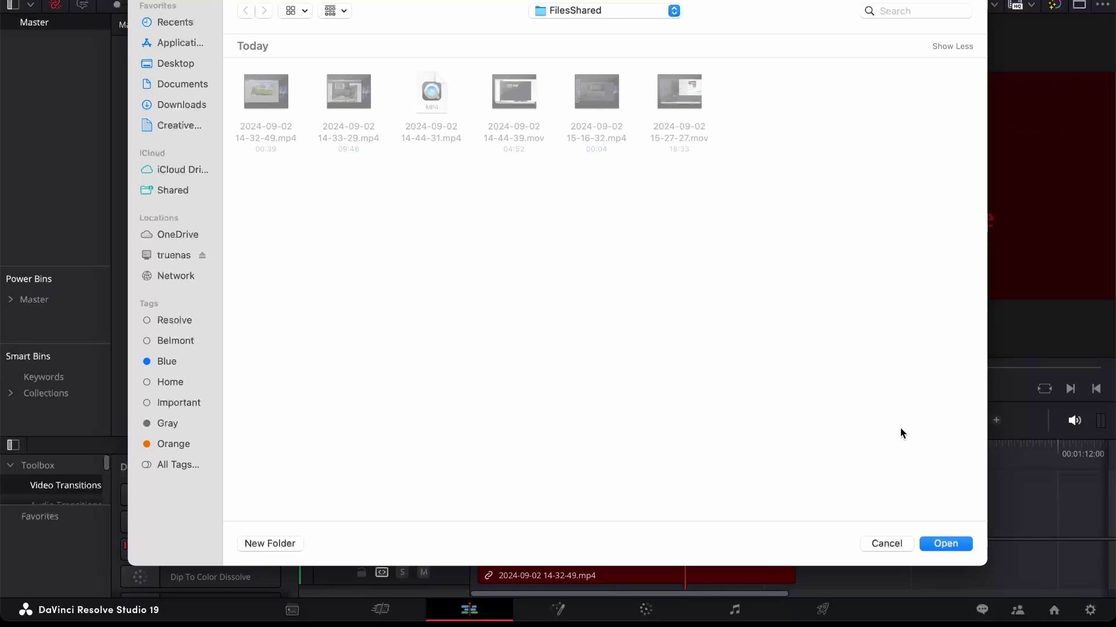
left_click(944, 545)
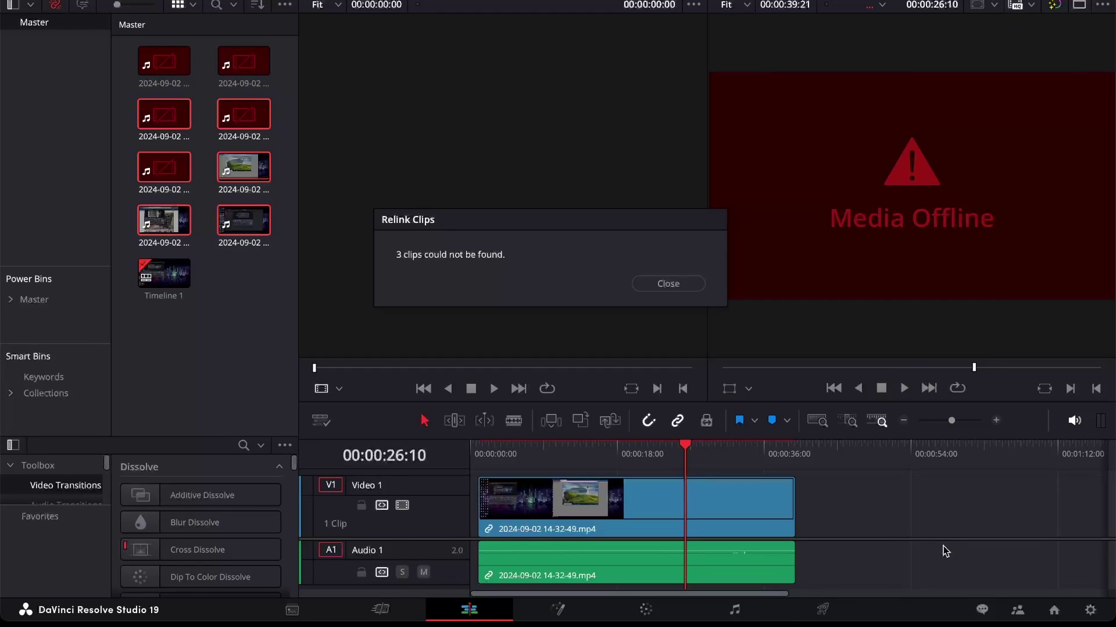
left_click(685, 283)
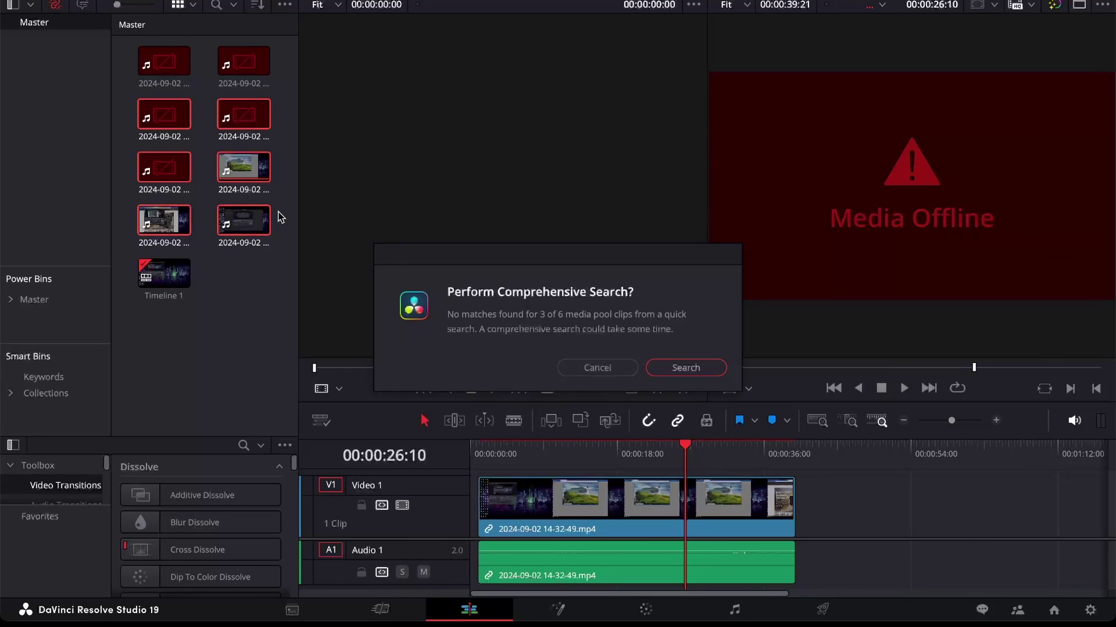
left_click(696, 366)
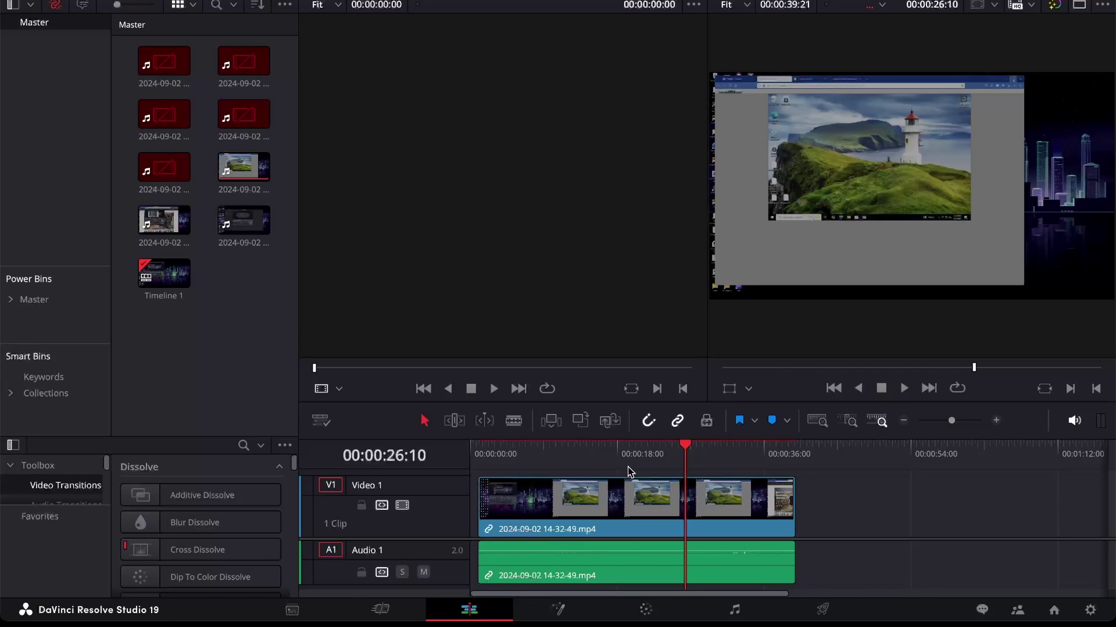
left_click_drag(598, 468, 610, 511)
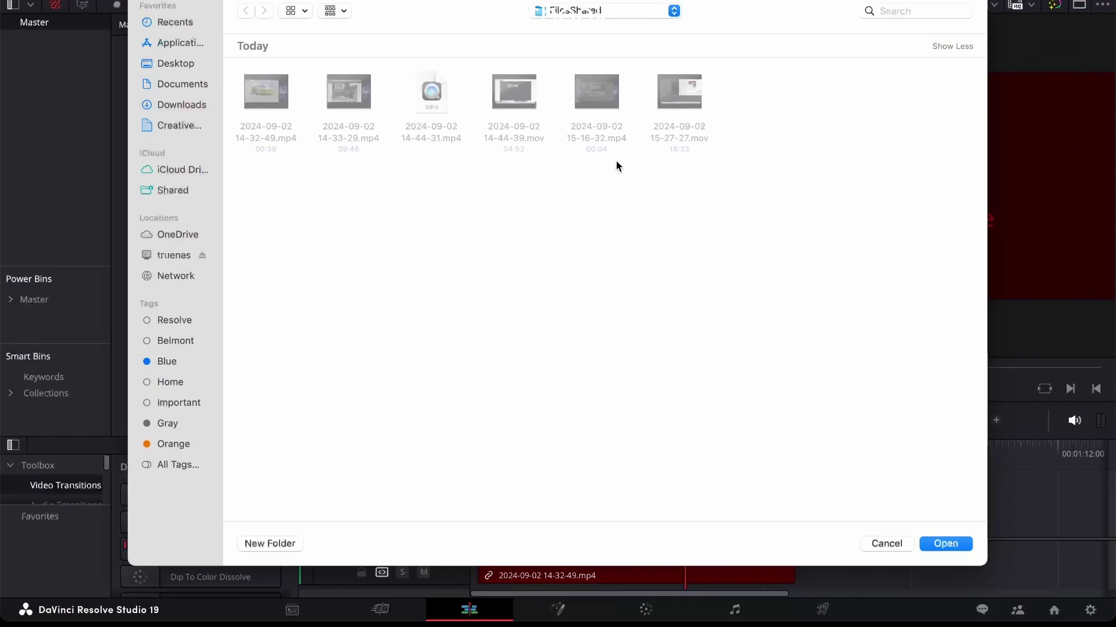
Step: Relink from FilesShared, dismiss the 3-clips-not-found notice, run Comprehensive Search, and scrub the timeline
left_click(944, 546)
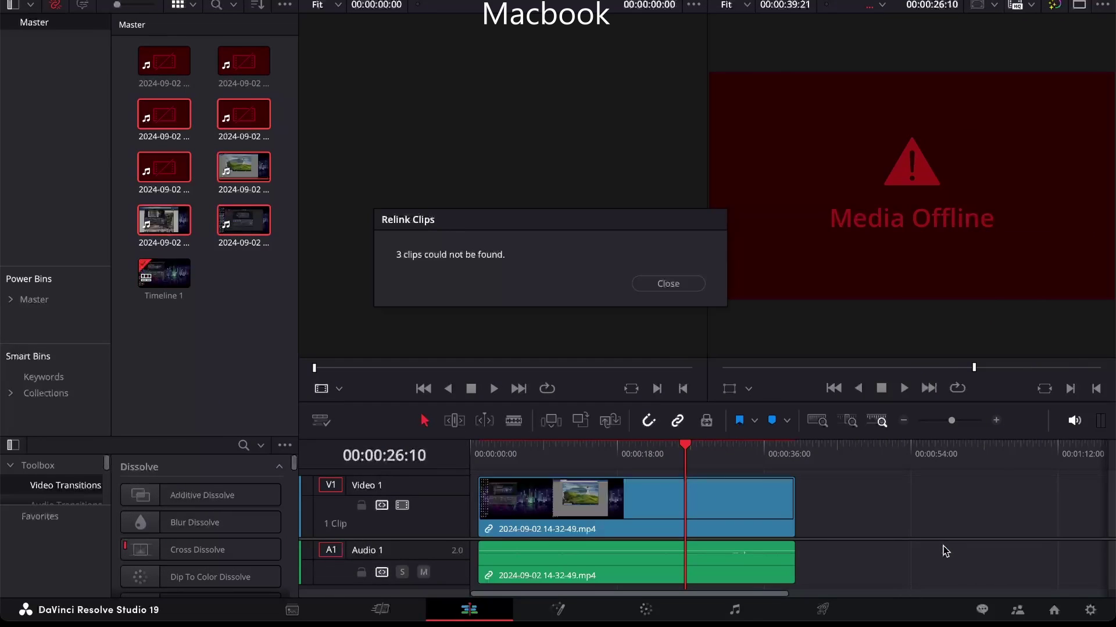
left_click(668, 283)
left_click(696, 366)
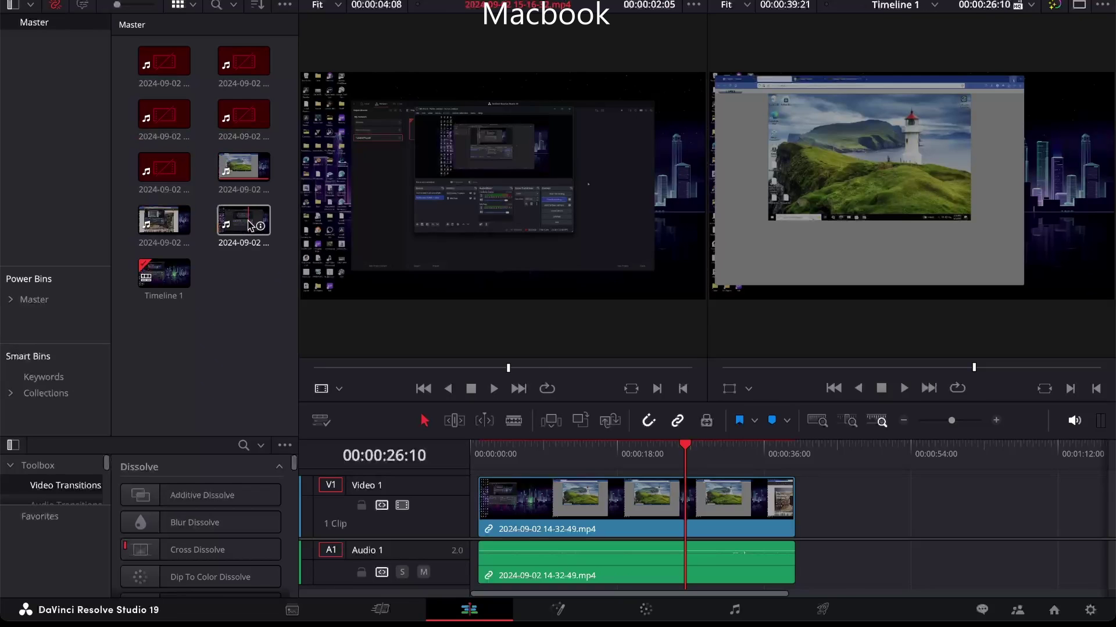
left_click_drag(598, 468, 610, 511)
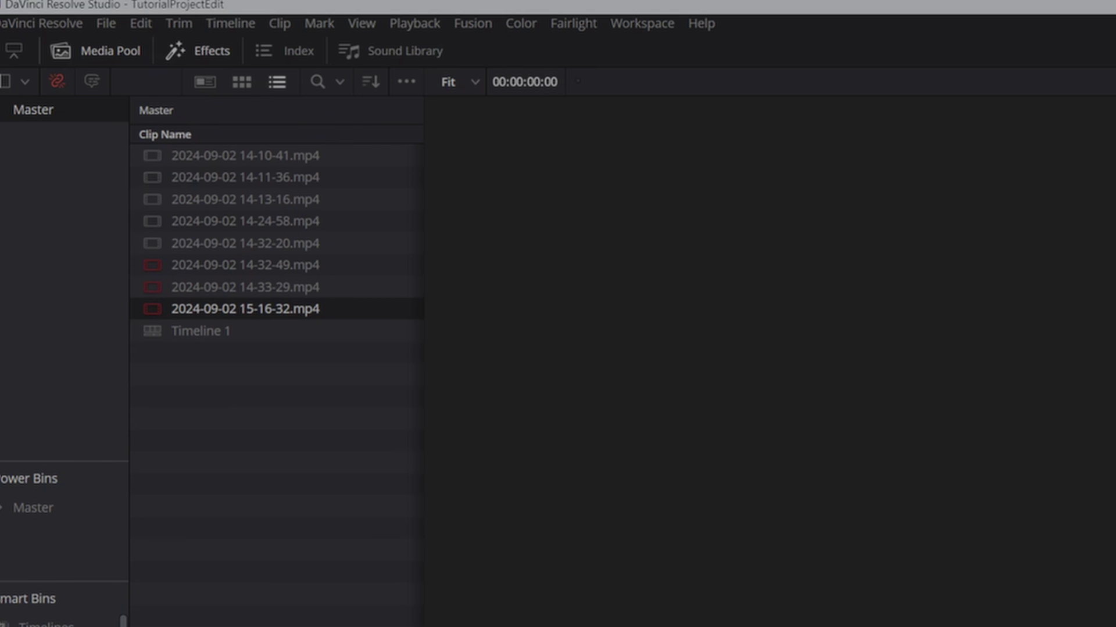
Step: Dismiss the media-not-found error for 15-16-32.mp4 and relink the missing clips to the Videos folder
right_click(281, 308)
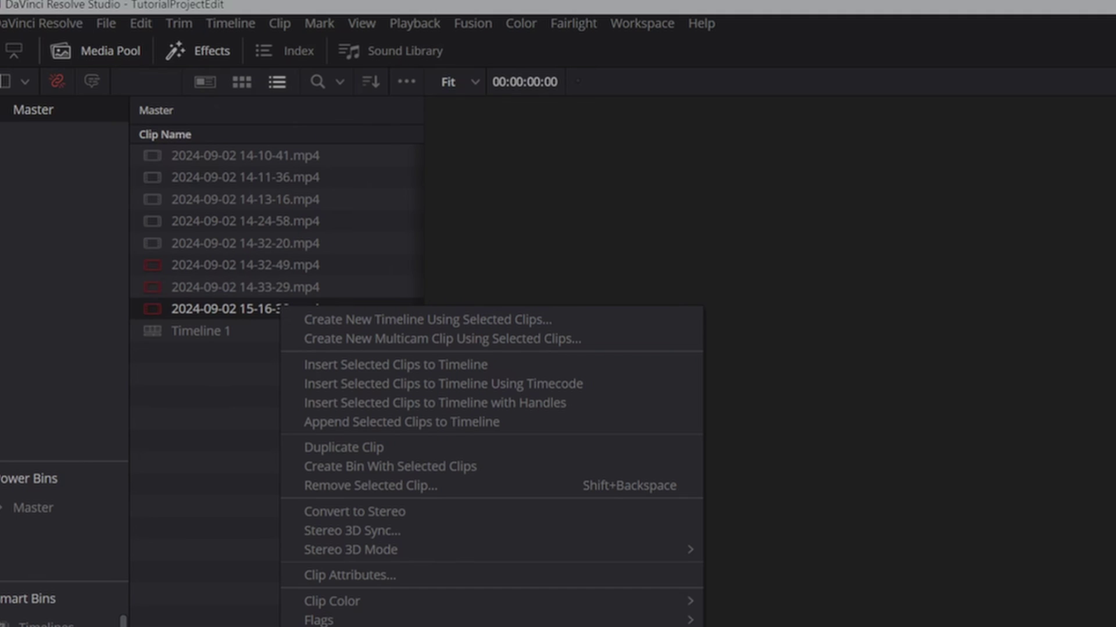
left_click(442, 622)
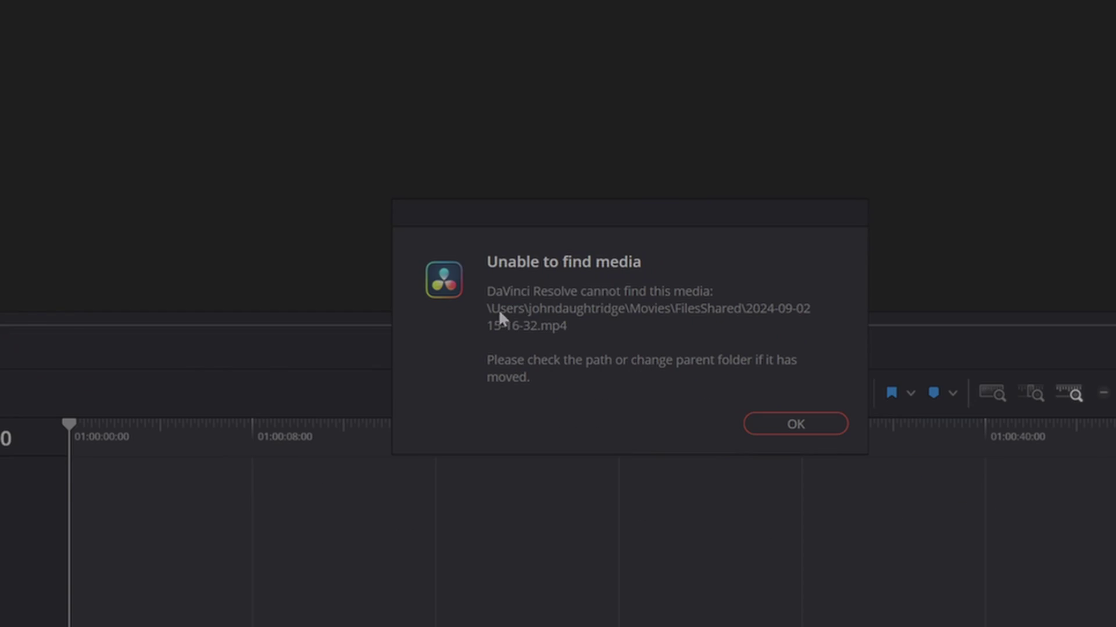
key("Return")
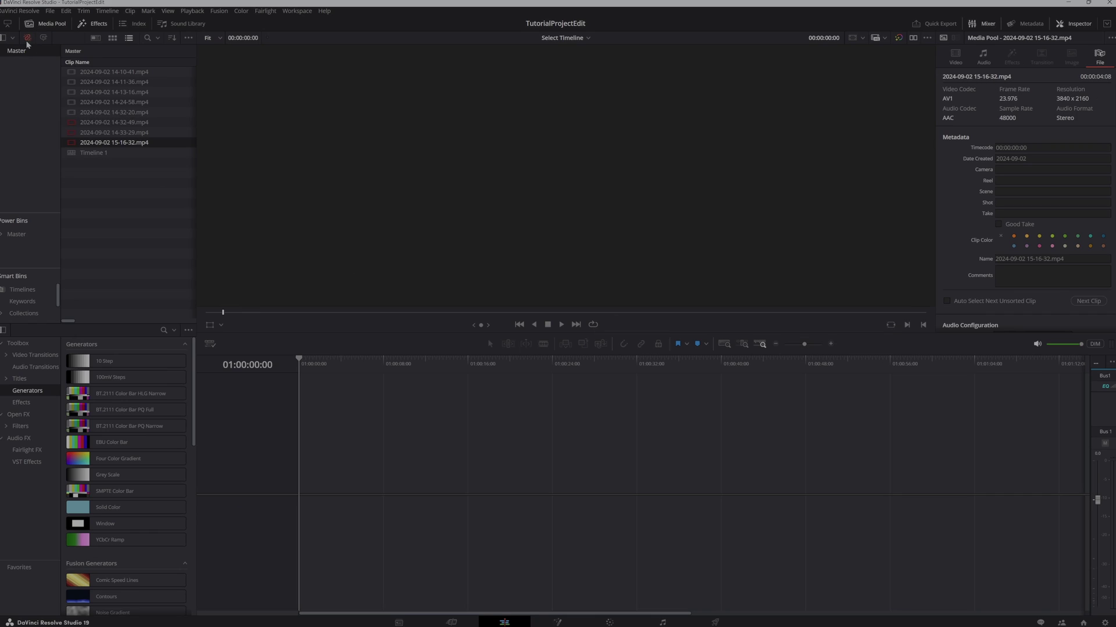
left_click(27, 39)
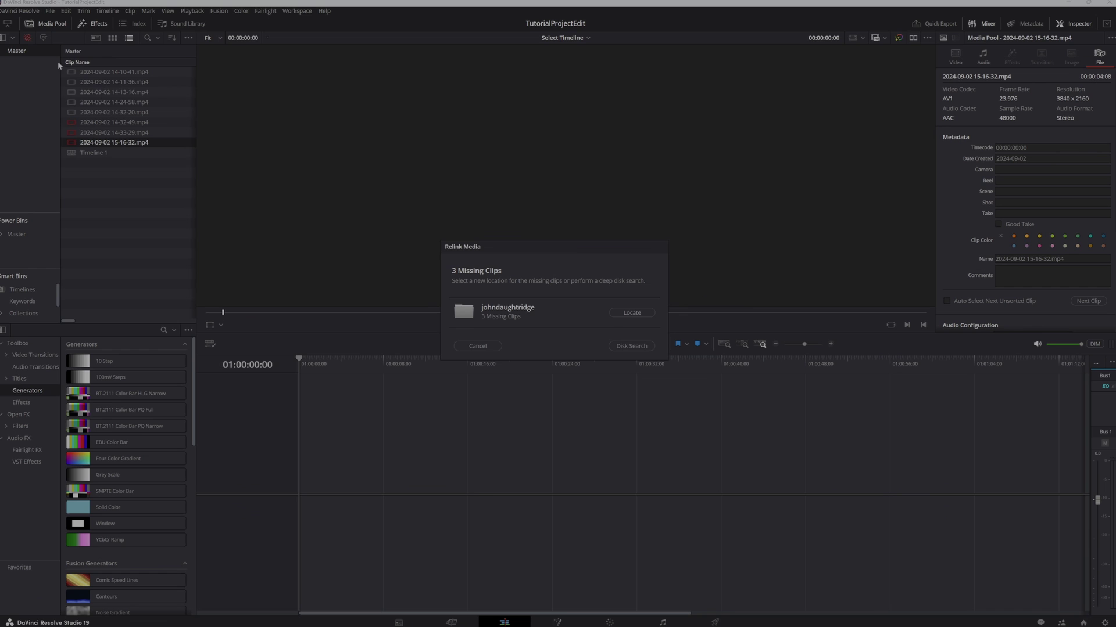
left_click(632, 313)
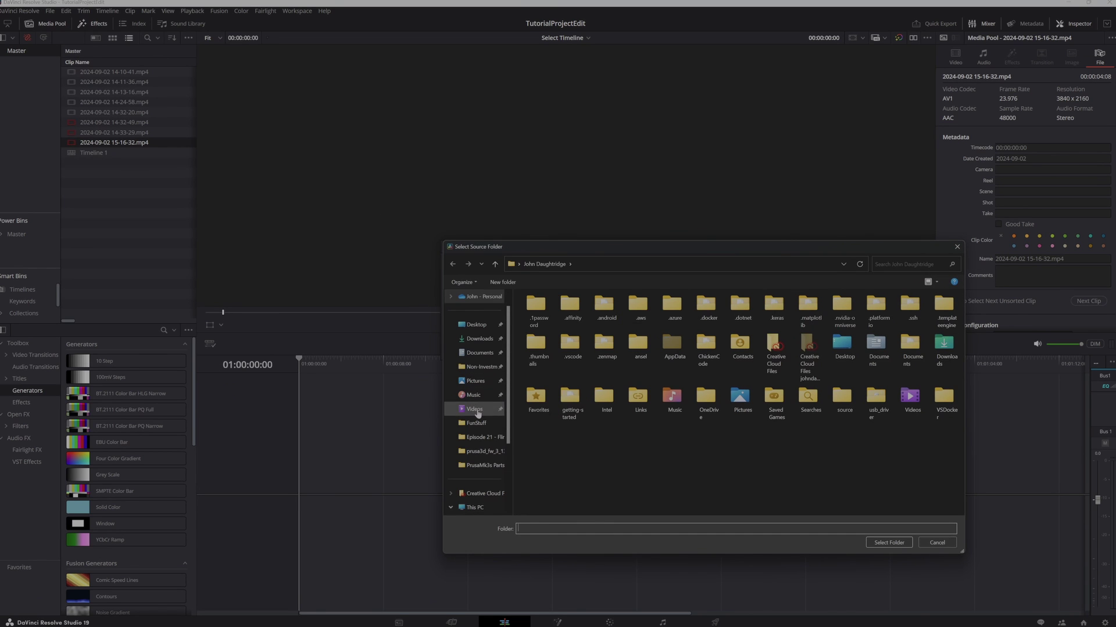
left_click(475, 409)
left_click(889, 543)
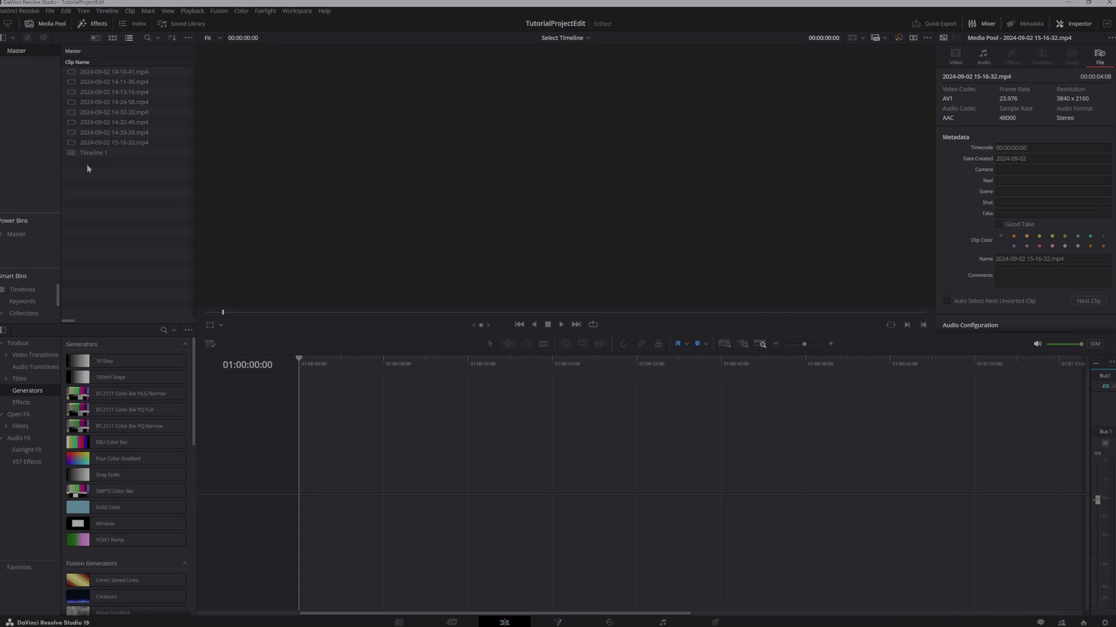
double_click(126, 143)
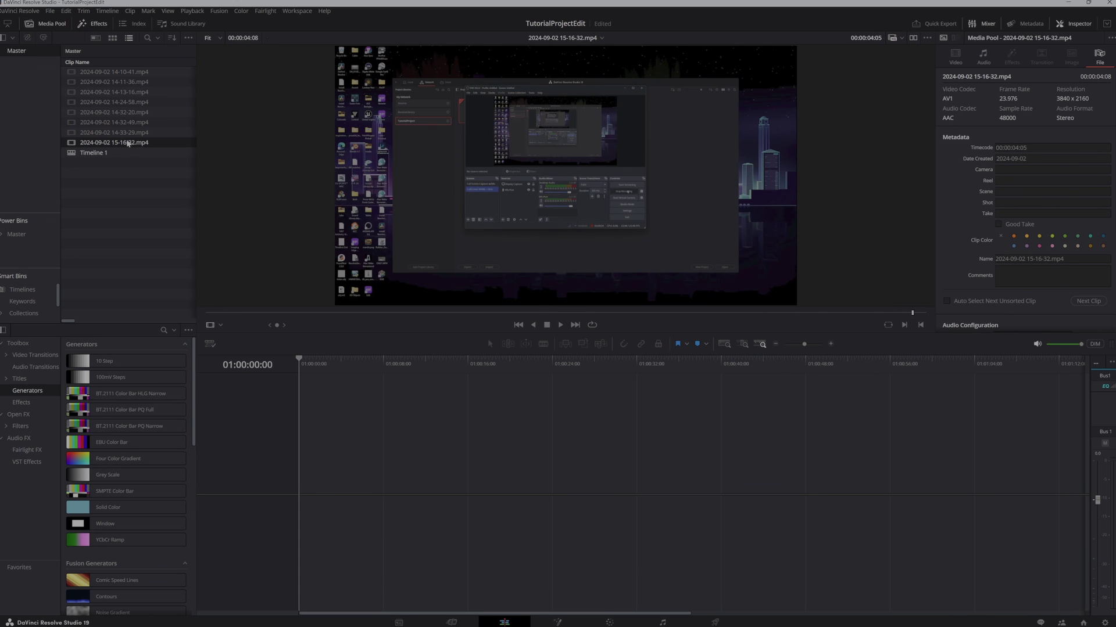
left_click(72, 154)
left_click(73, 143)
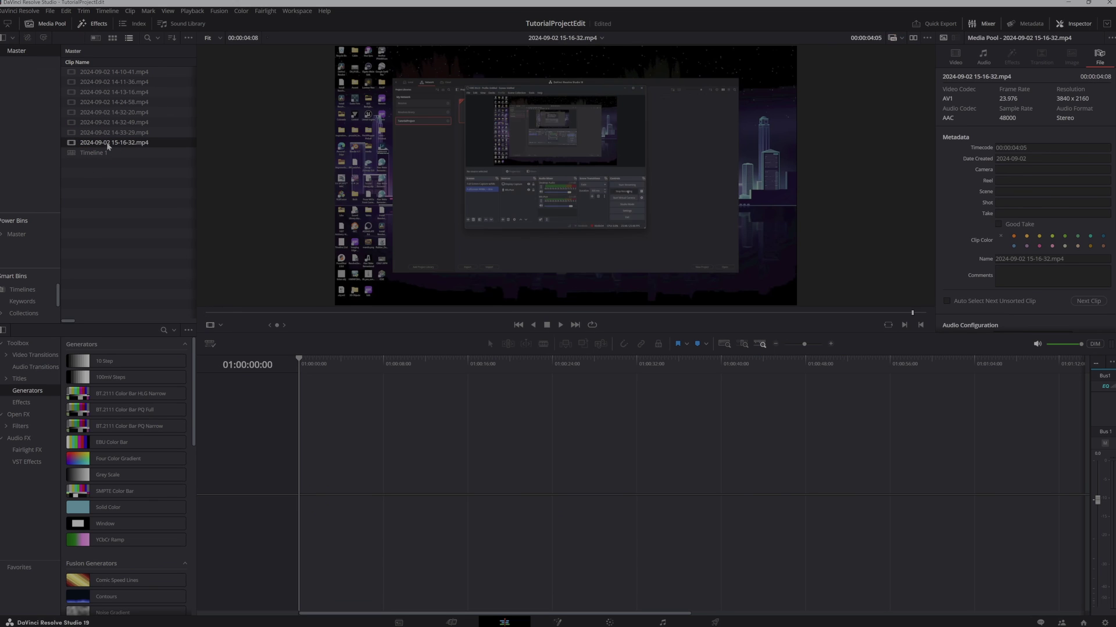